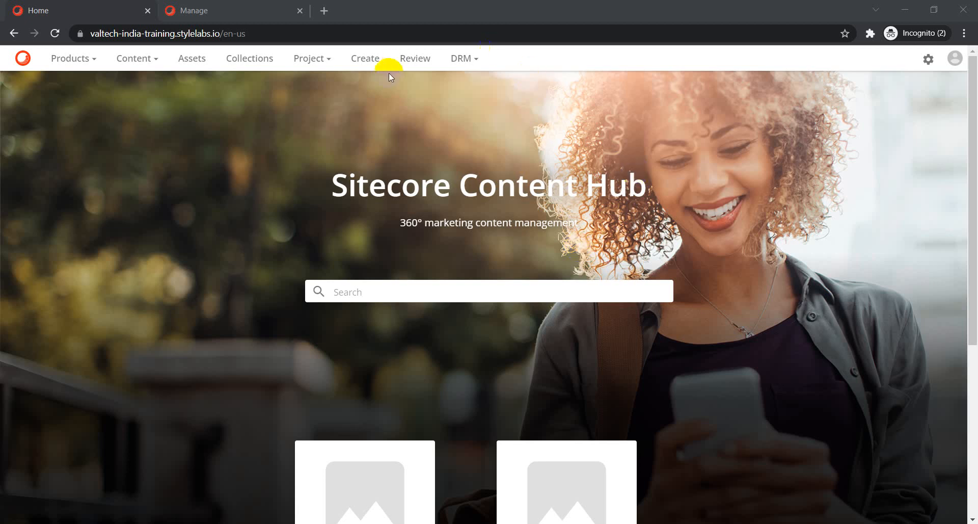
Open the mountains-6822937_960_720.jpg asset's details from the Create page.
click(366, 59)
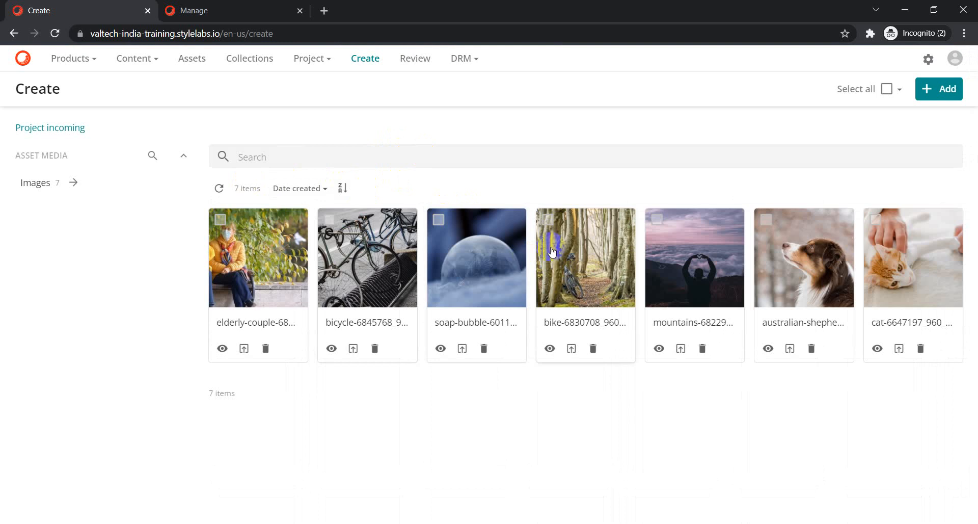
click(687, 237)
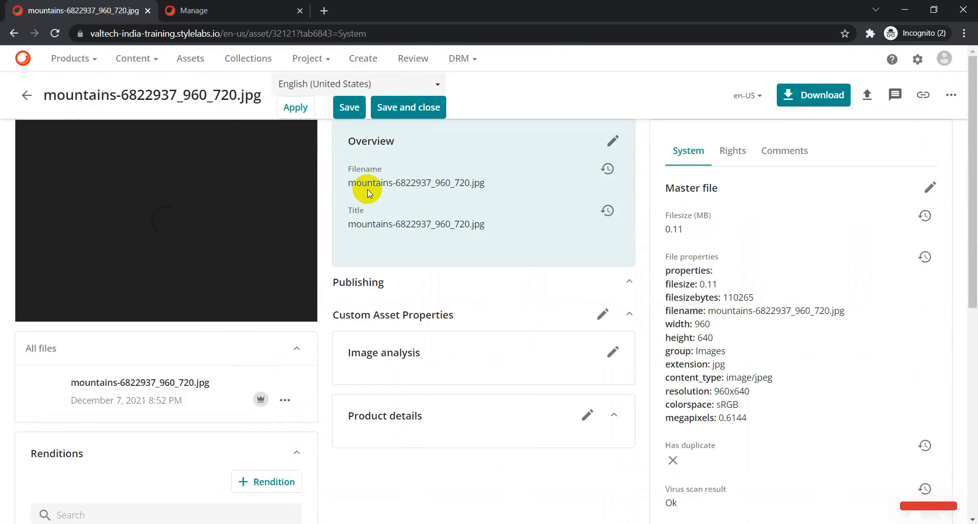
Edit the mountains image overview to reveal its empty Type and Founding business unit fields, then switch to Manage.
click(613, 141)
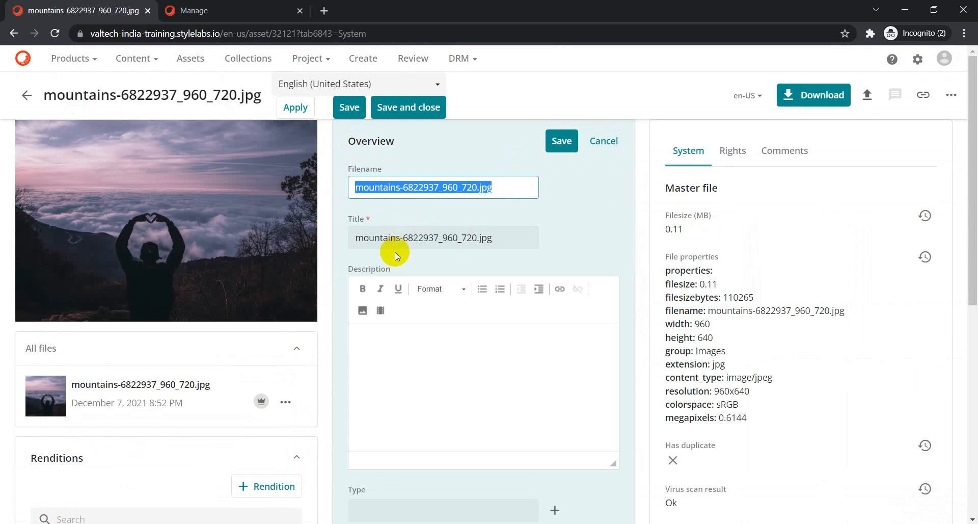
scroll(399, 270, down, 3)
scroll(407, 362, down, 2)
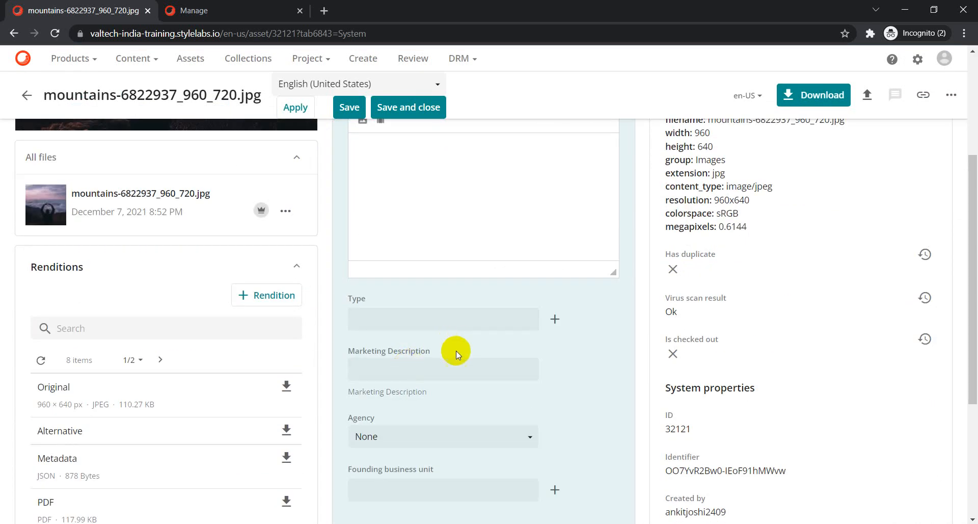
scroll(460, 399, down, 3)
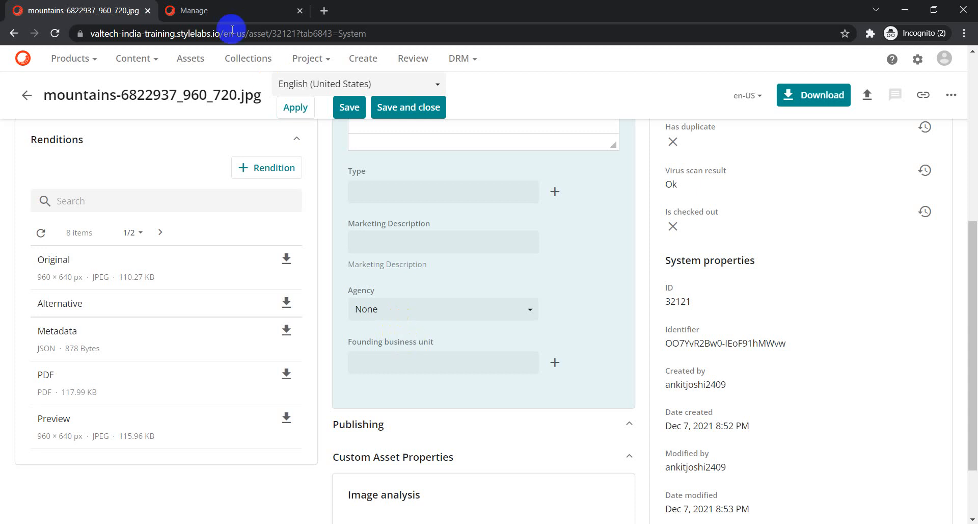
click(194, 10)
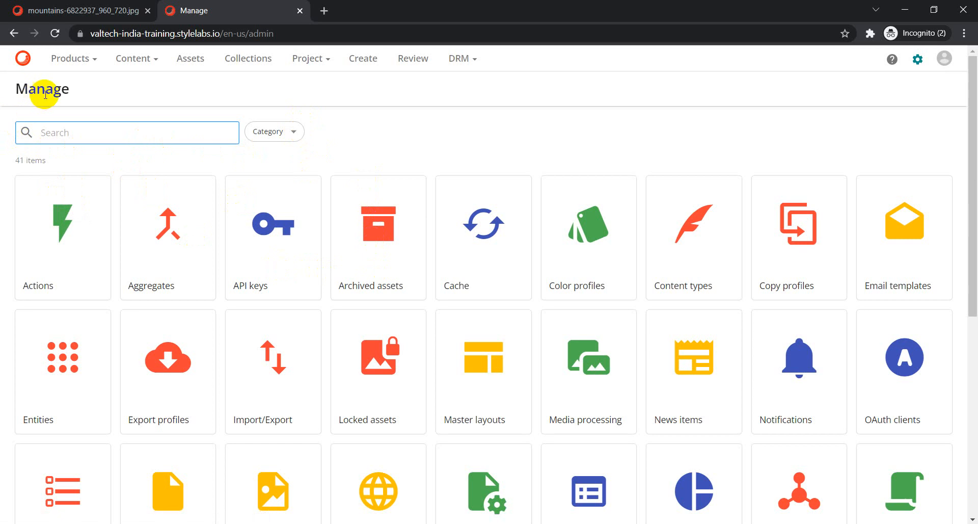
Open the Pages administration and filter the page list by 'create'.
scroll(201, 160, down, 5)
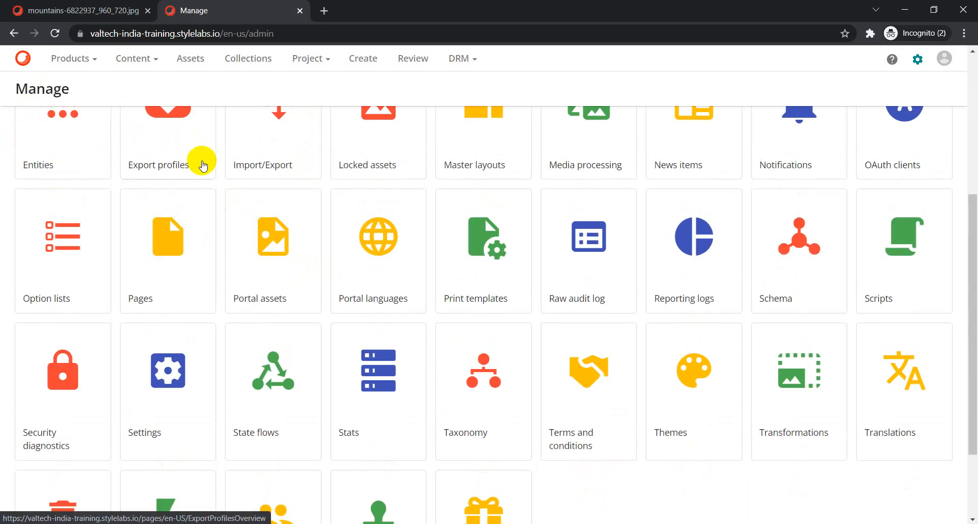
click(173, 252)
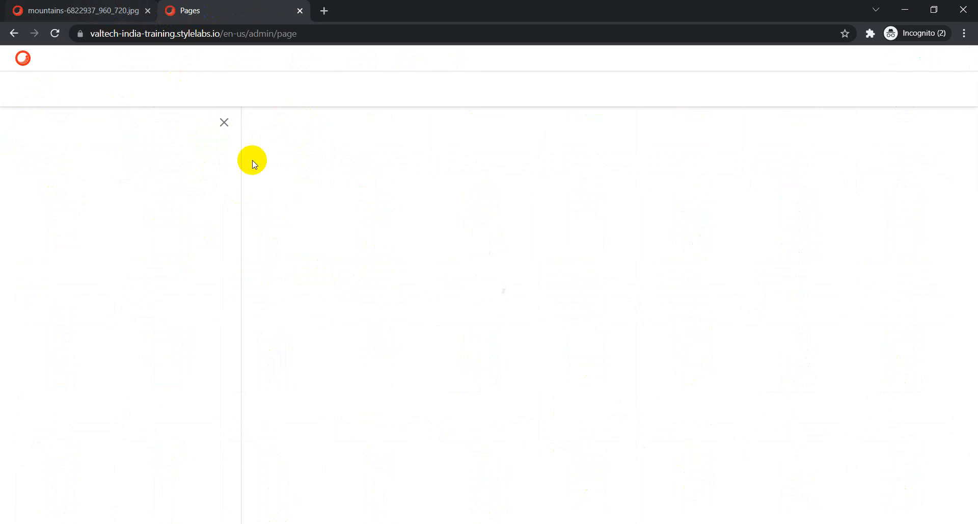
click(89, 152)
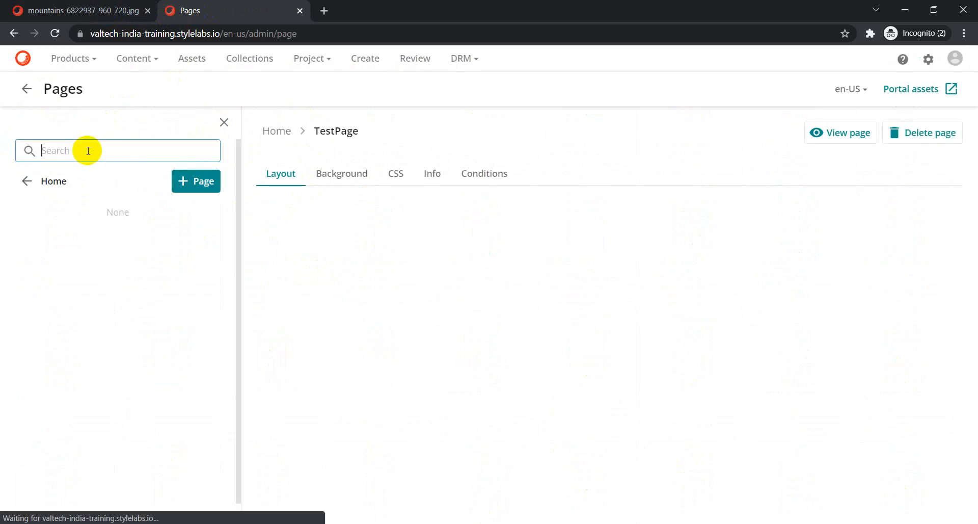
text(cra)
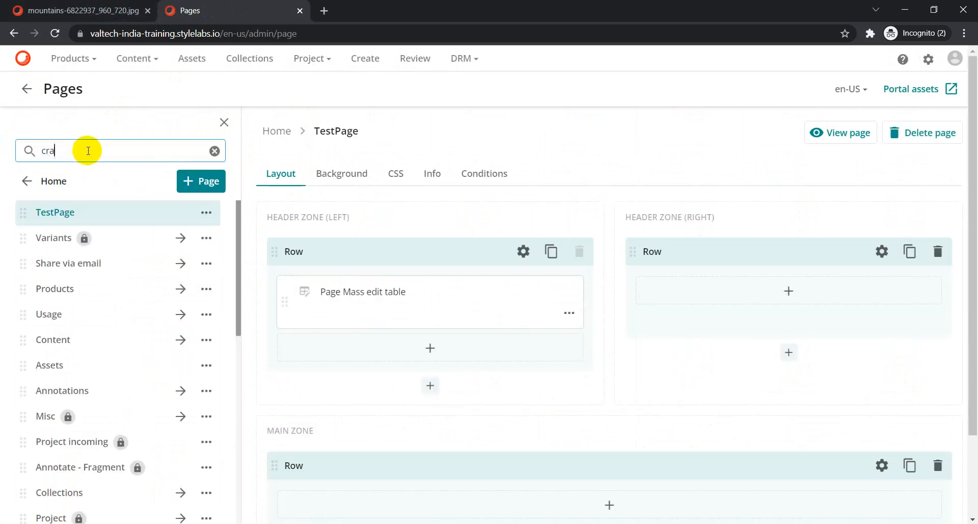
key(BackSpace)
text(eate)
key(Return)
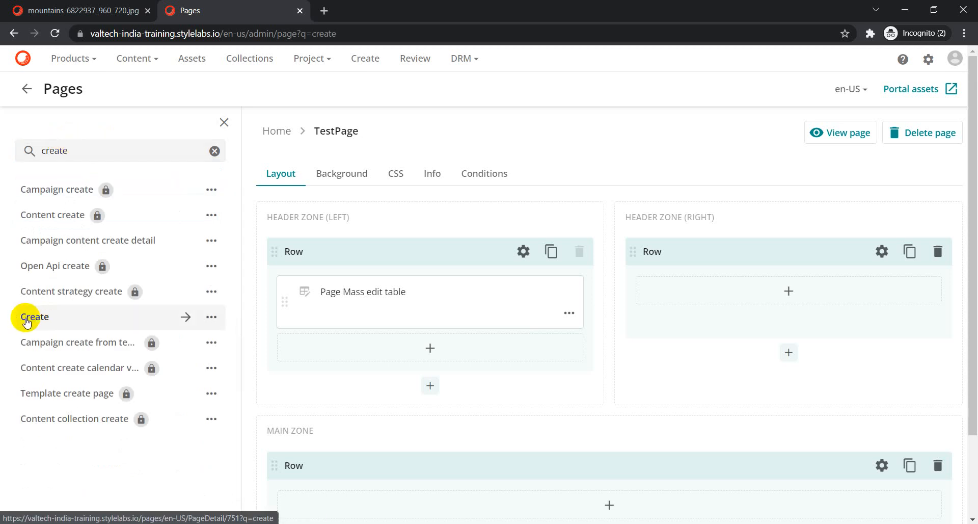
Open the Create page's layout and choose Edit on its Creation component.
click(27, 321)
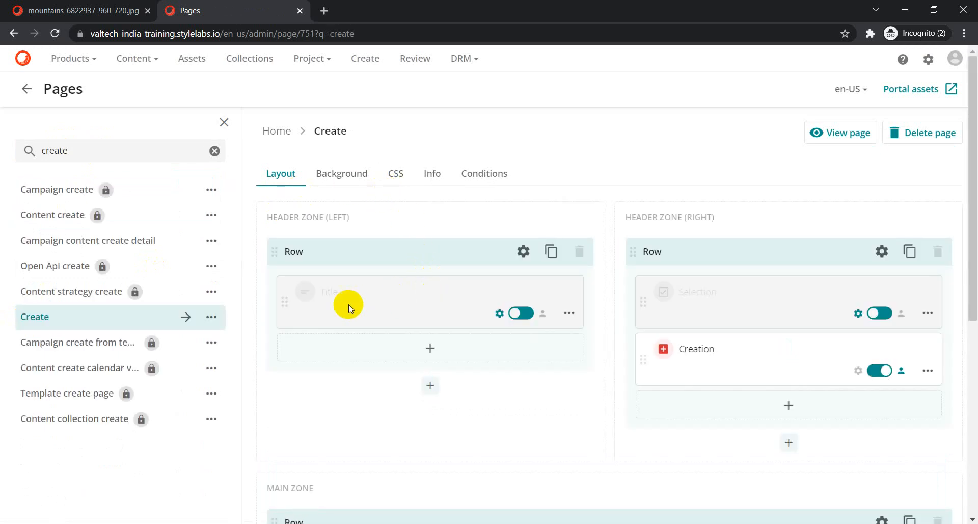
scroll(690, 295, down, 6)
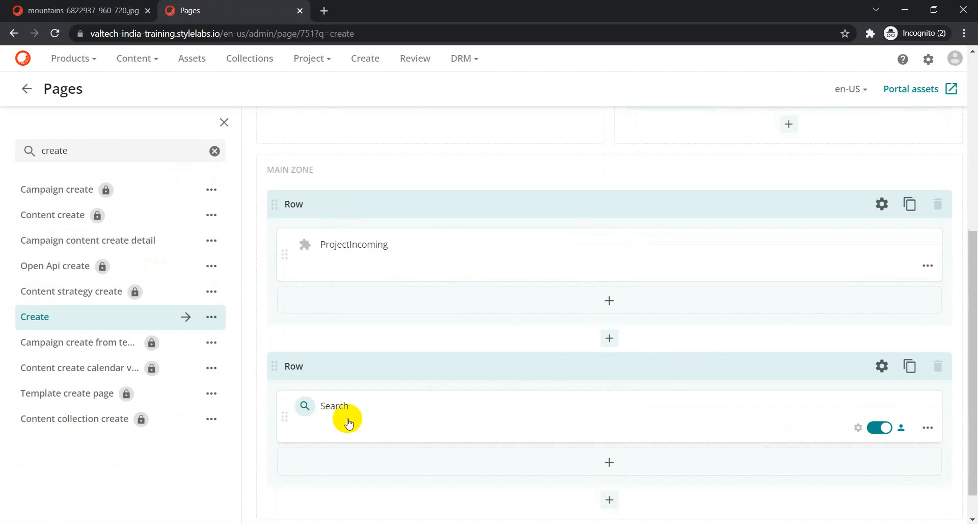
scroll(666, 431, up, 3)
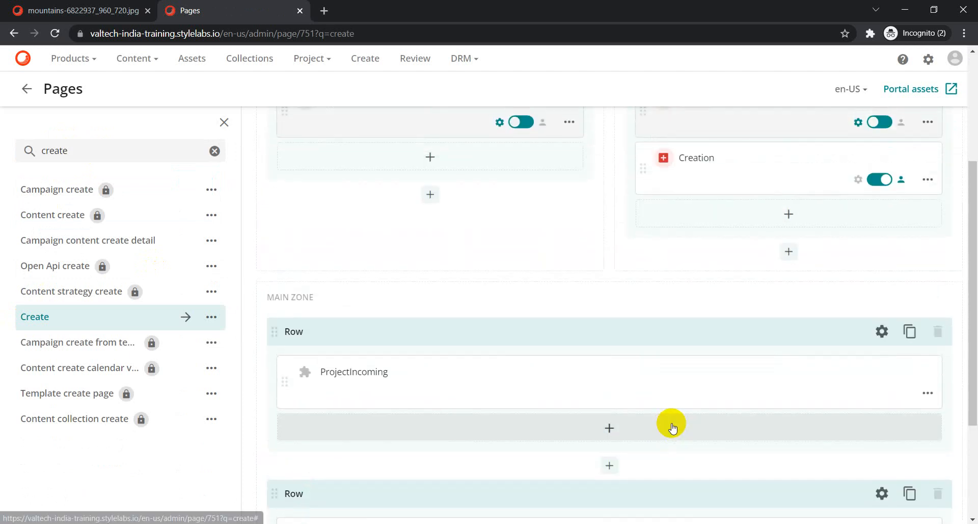
scroll(671, 427, up, 3)
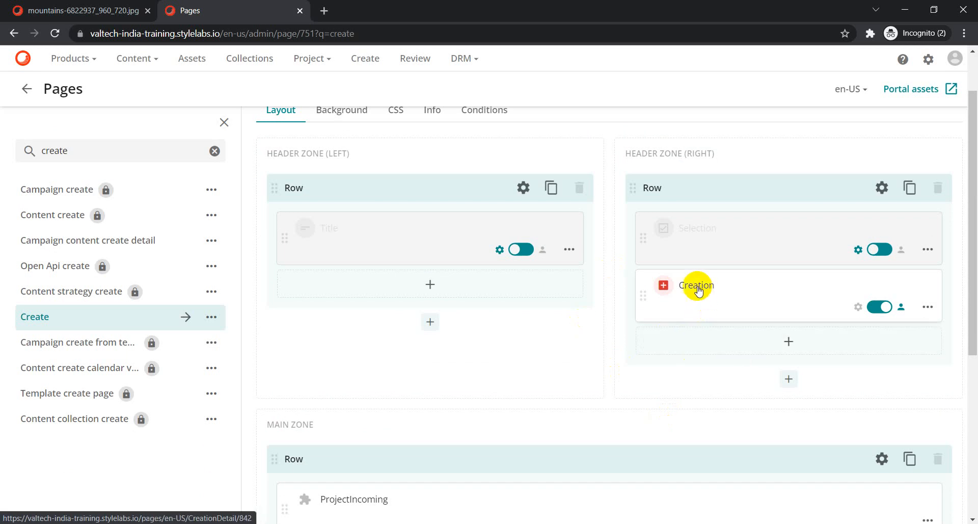
click(927, 308)
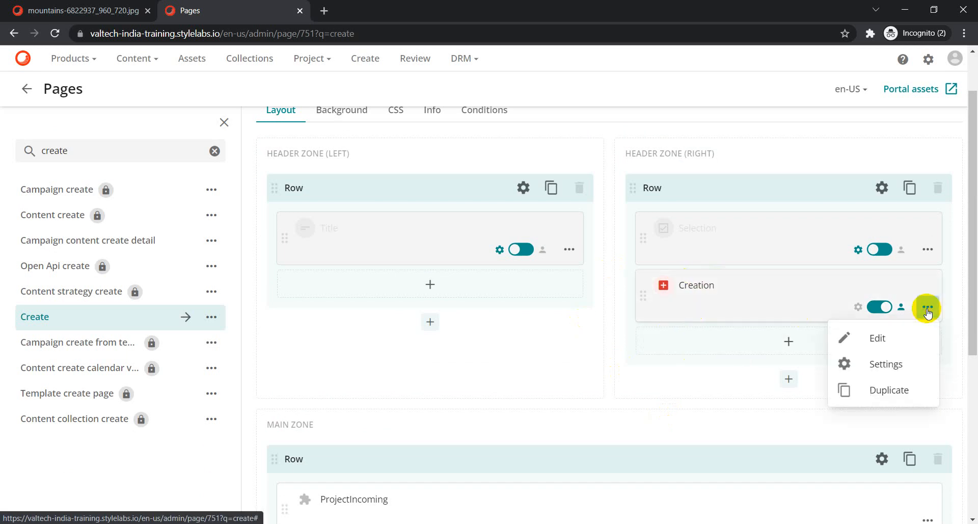
click(869, 339)
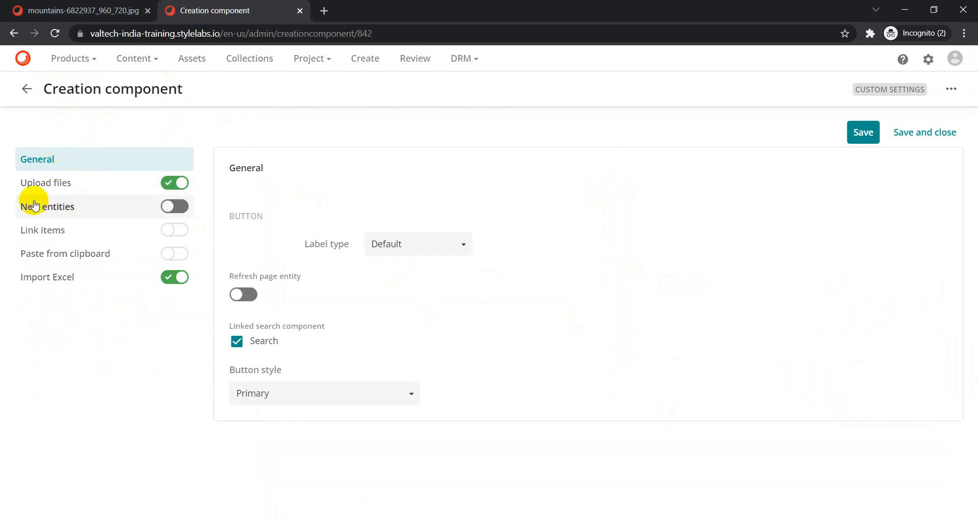
Show the Upload files settings and point out the empty DEFAULT VALUES section.
click(33, 183)
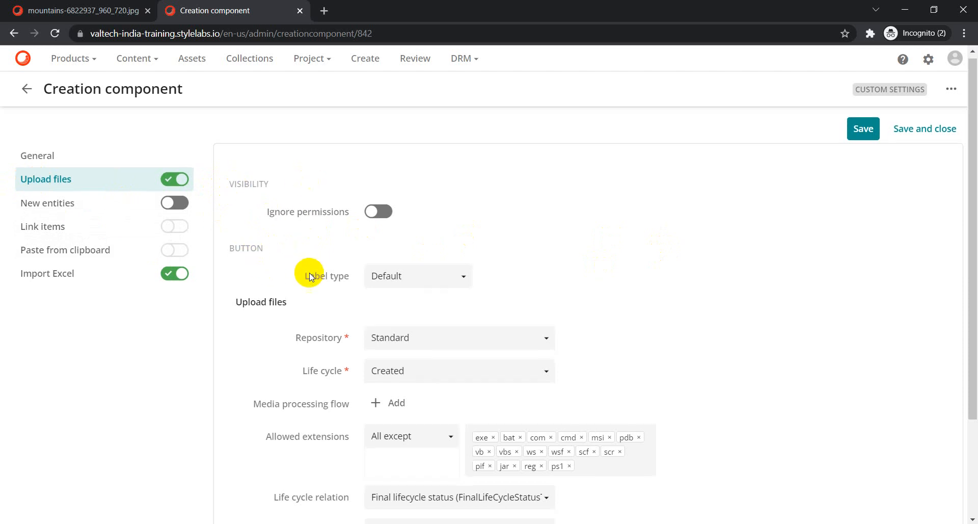
scroll(312, 318, down, 1)
scroll(598, 352, down, 1)
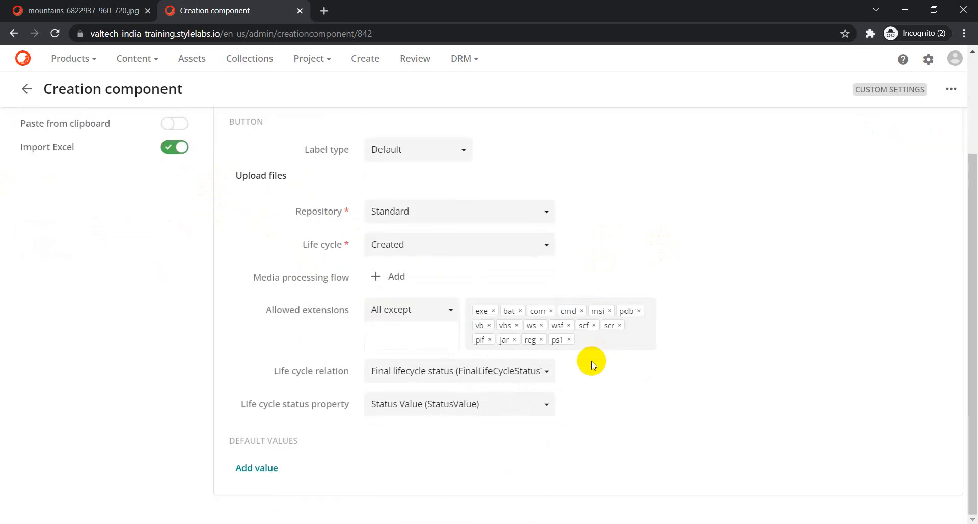
drag(231, 443, 301, 443)
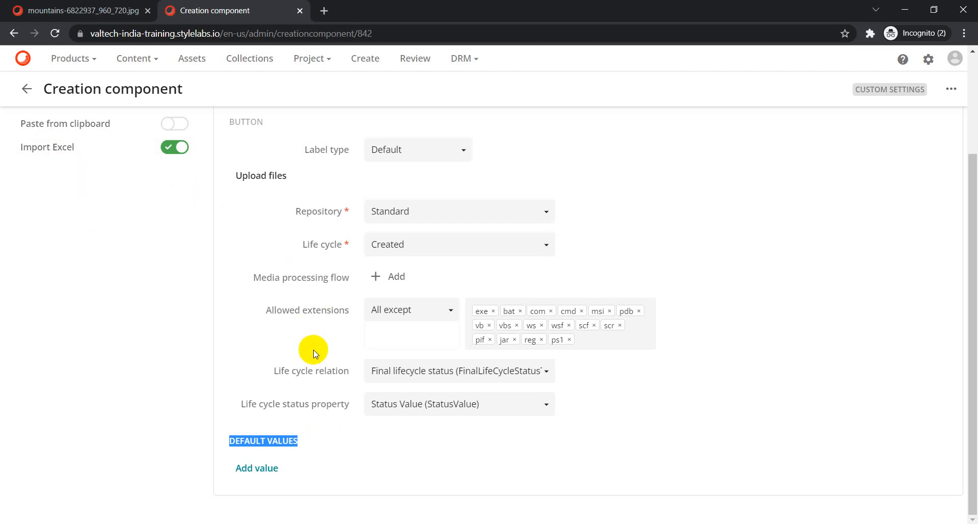
Add a default value row and set its field to Type (AssetTypeToAsset).
click(256, 469)
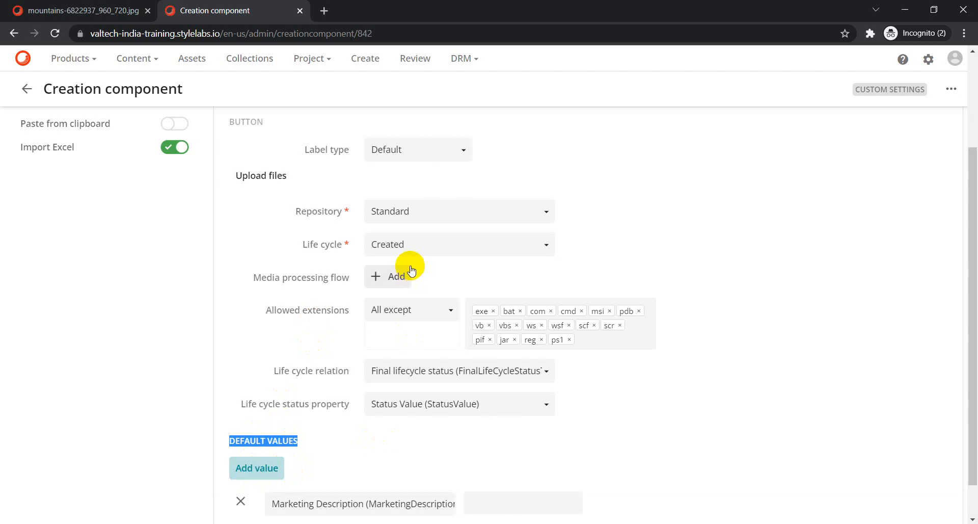
scroll(402, 461, down, 1)
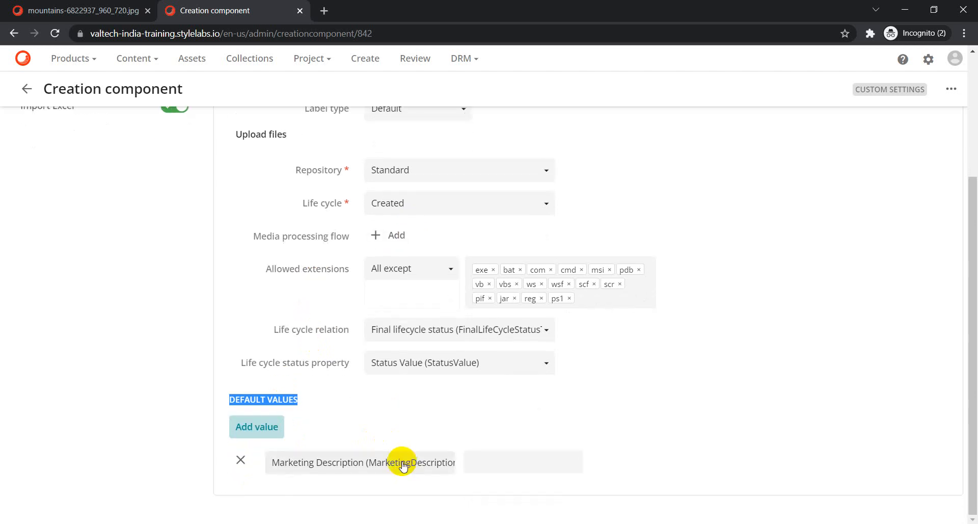
click(351, 468)
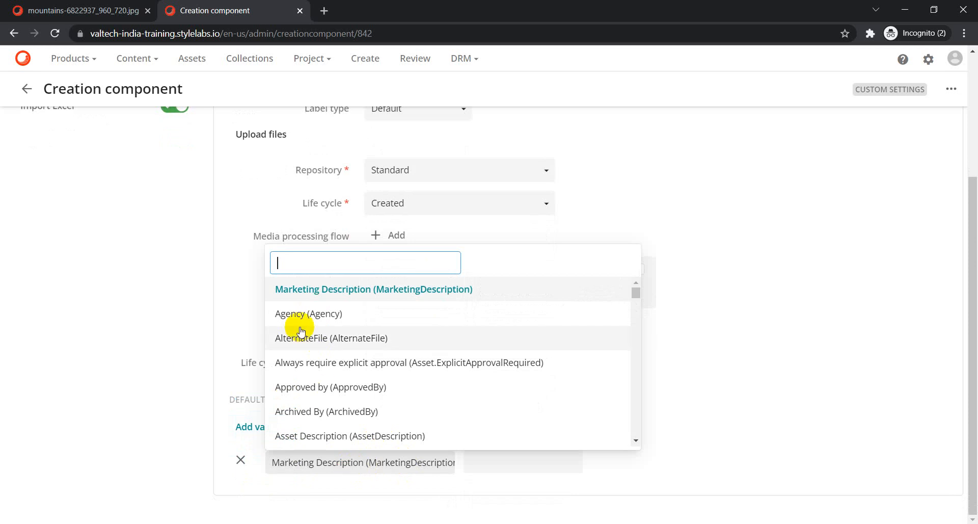
click(82, 10)
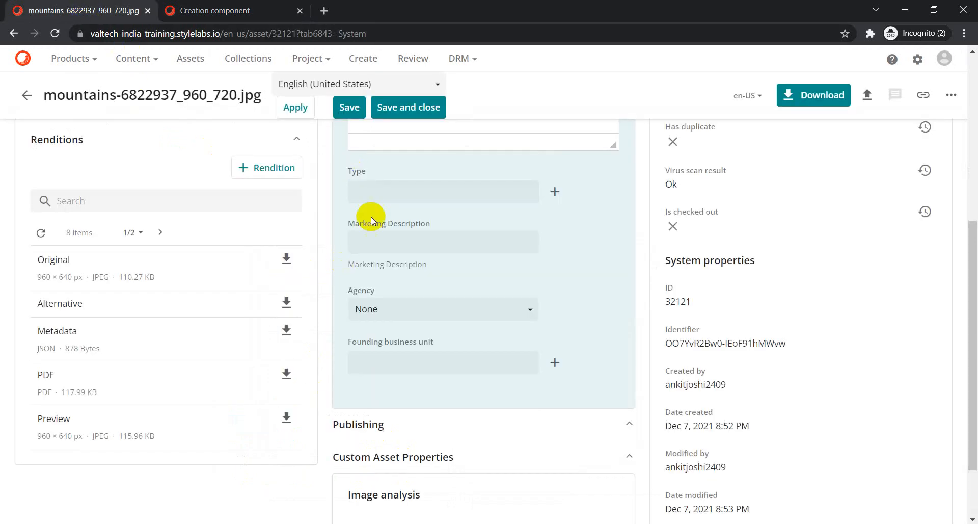
click(214, 11)
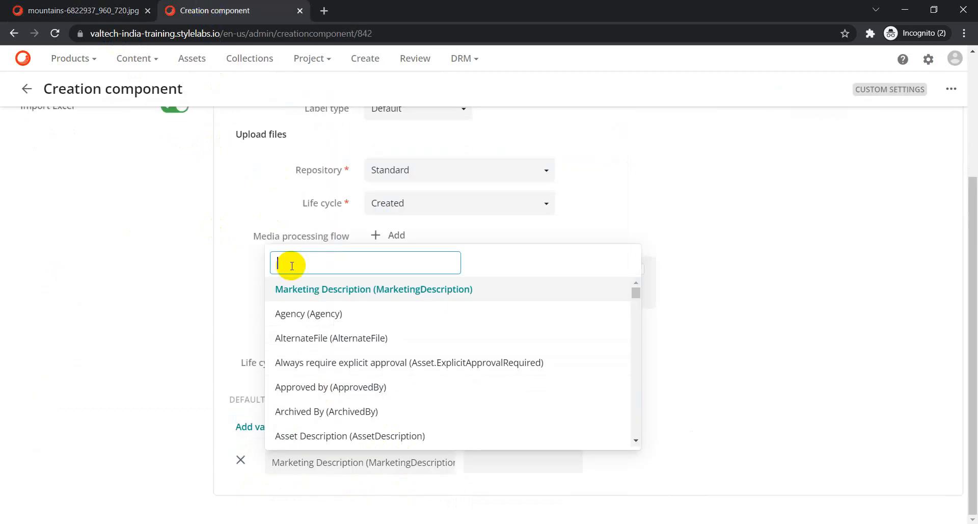
text(Type)
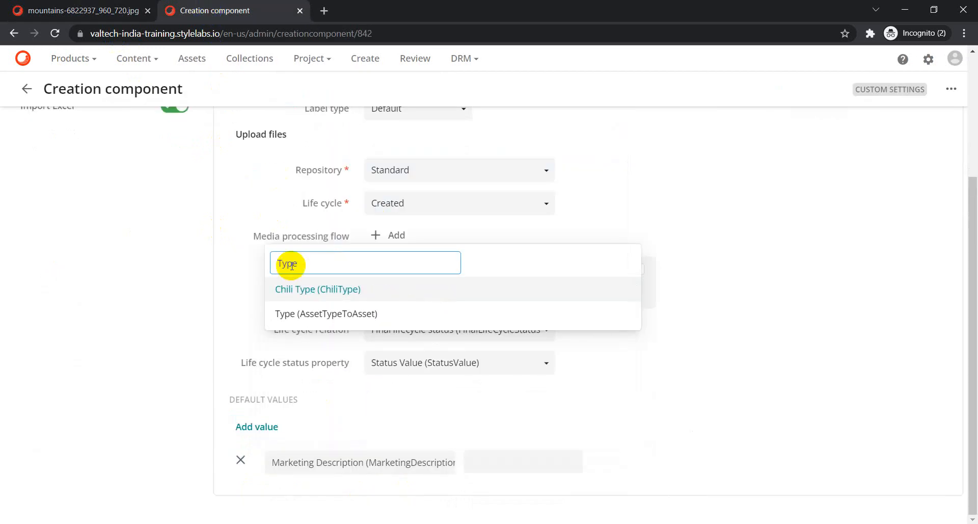
click(327, 319)
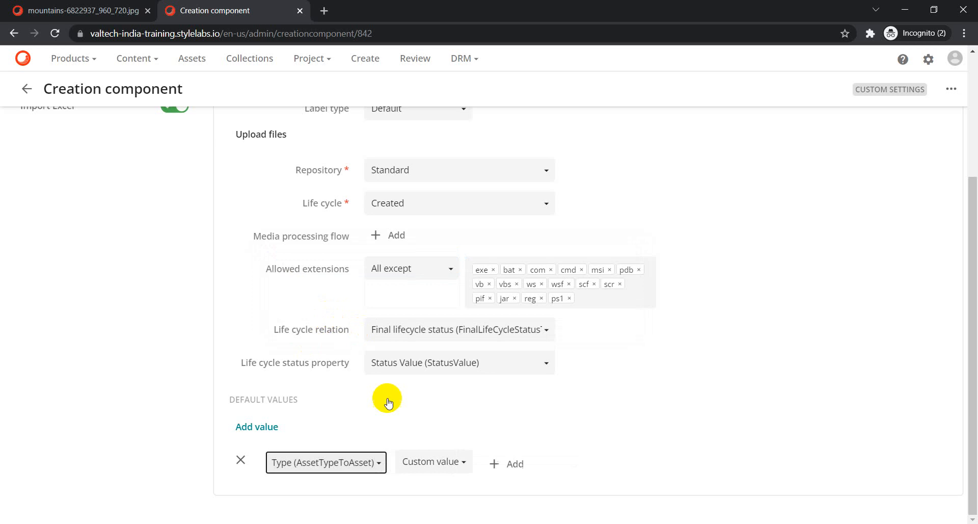
Choose SocialMedia as the default Type and add another default value row.
click(515, 466)
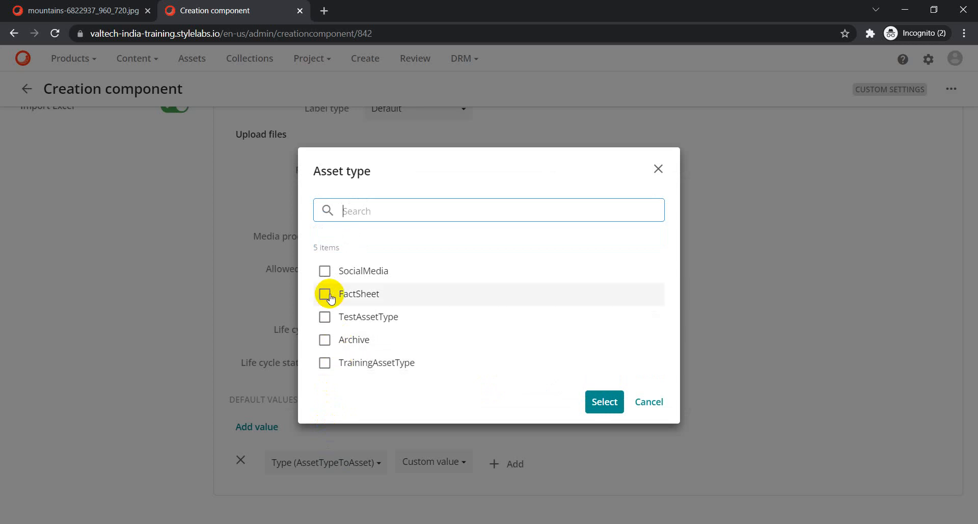
click(324, 271)
click(597, 404)
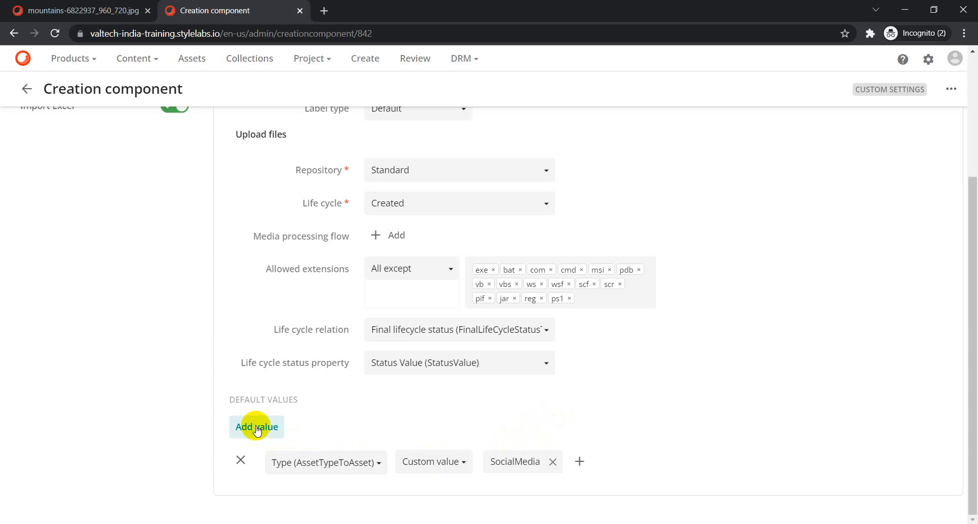
click(257, 430)
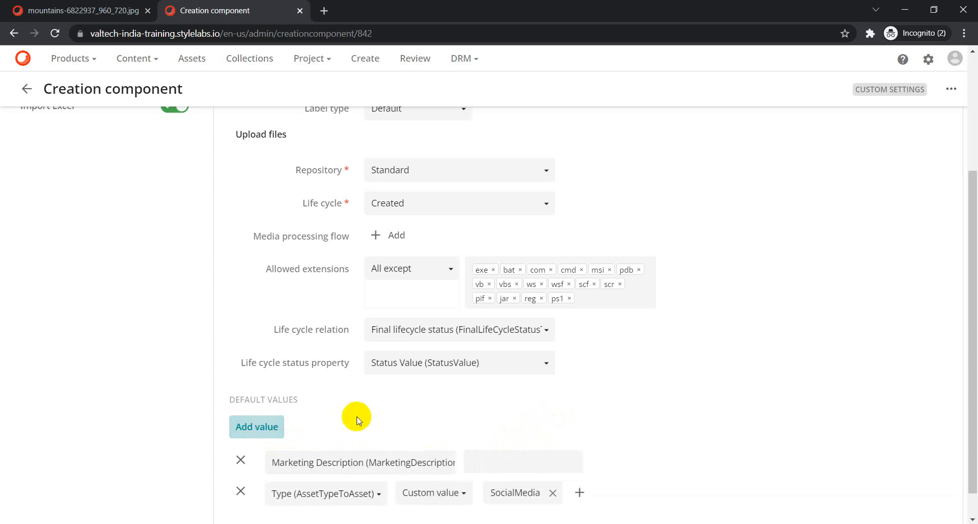
Set the new row's field to Founding business unit.
click(372, 462)
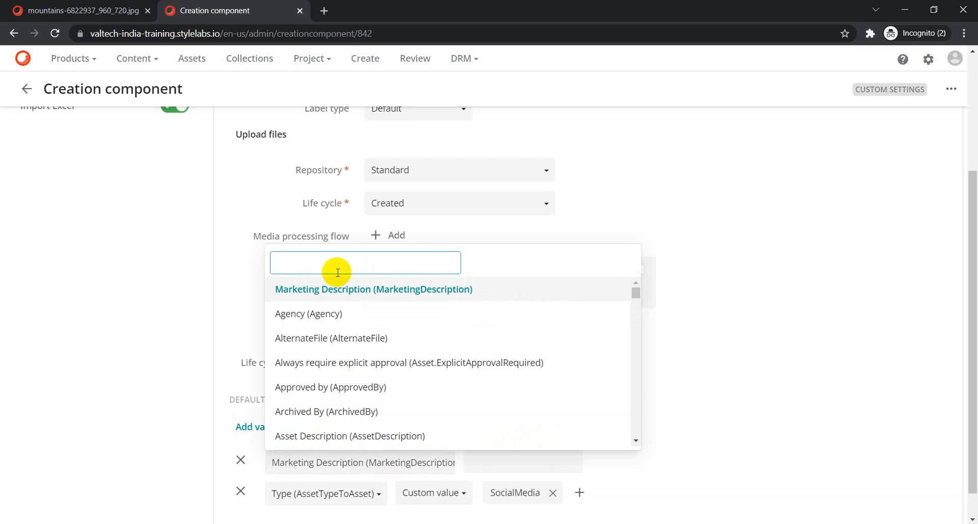
click(84, 10)
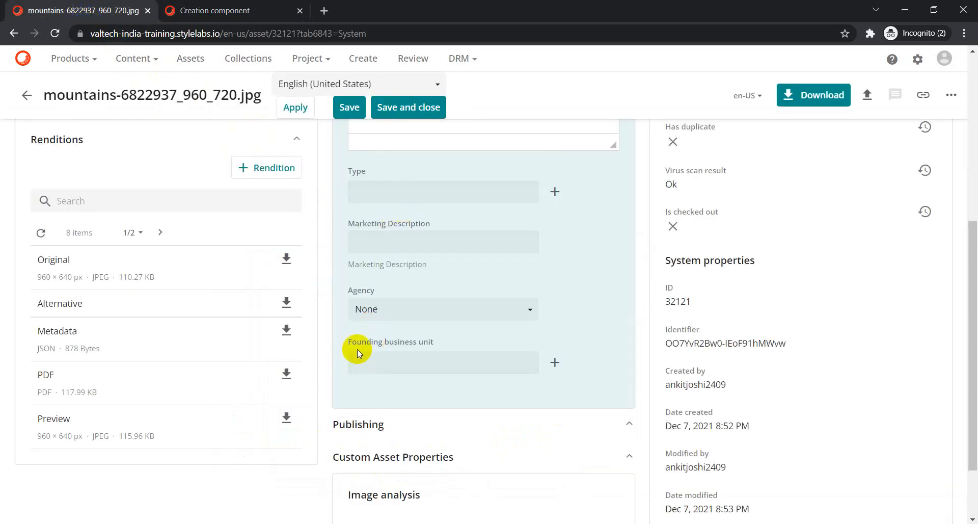
click(239, 11)
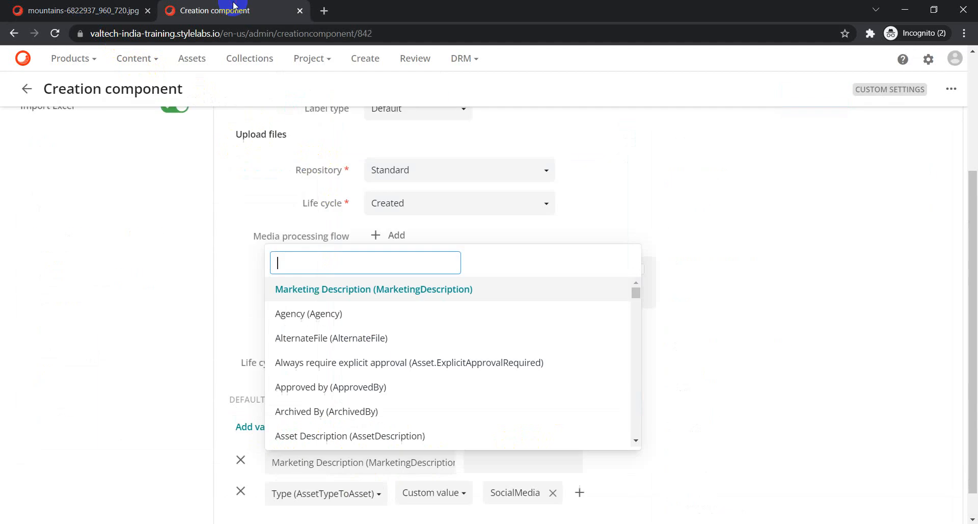
text(Foun)
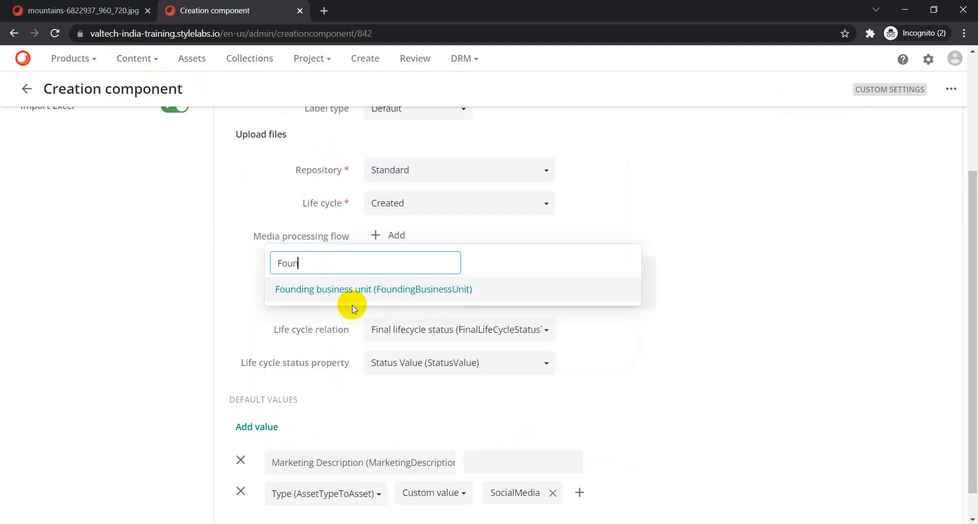
click(305, 289)
Select Asia Pacific, Central and Eastern Europe, and Europe as its default values.
click(575, 463)
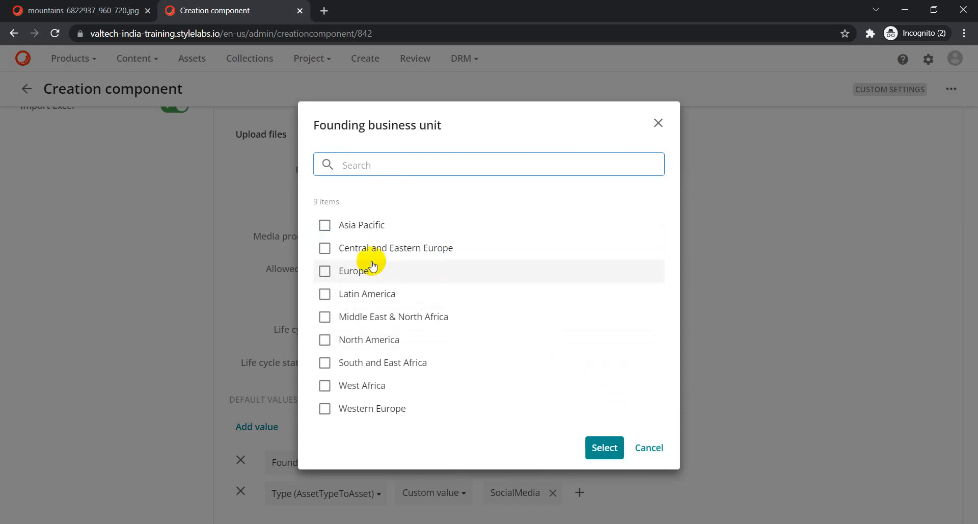
click(324, 225)
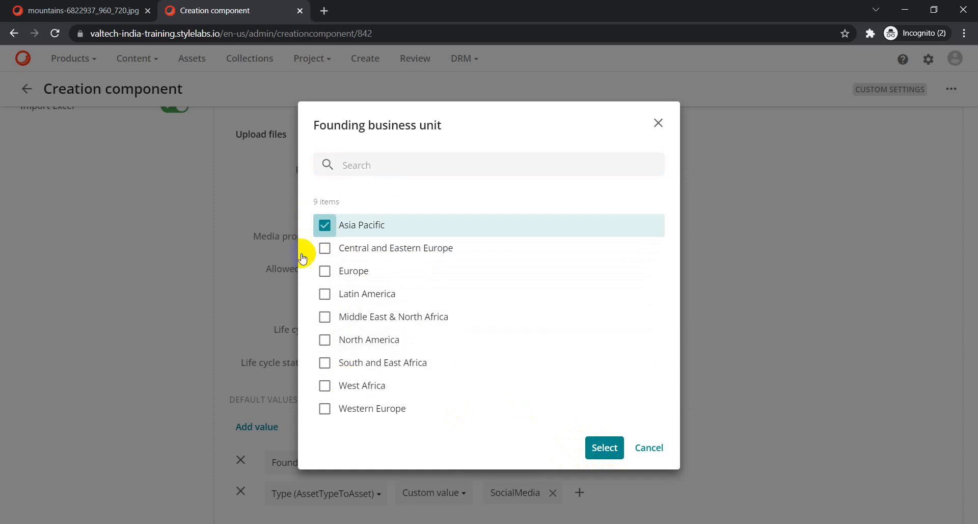
click(325, 248)
click(325, 271)
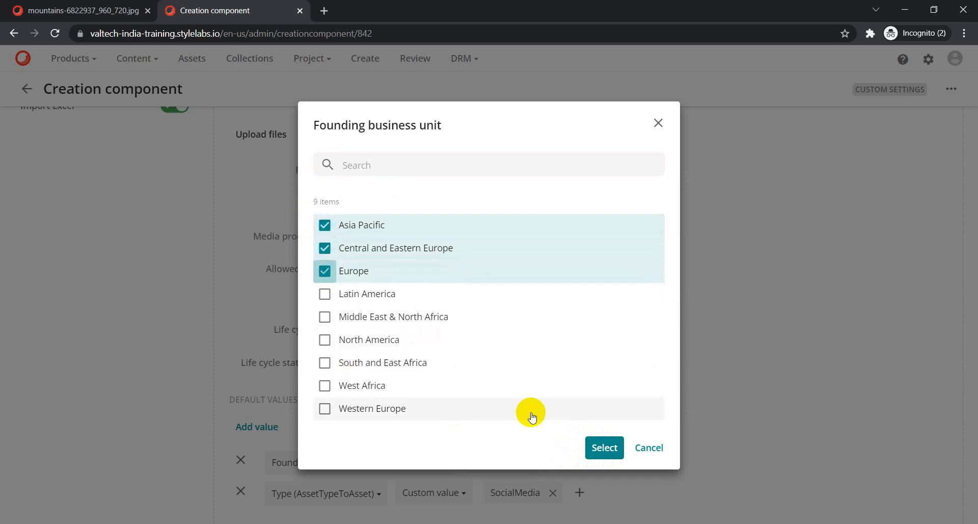
click(605, 448)
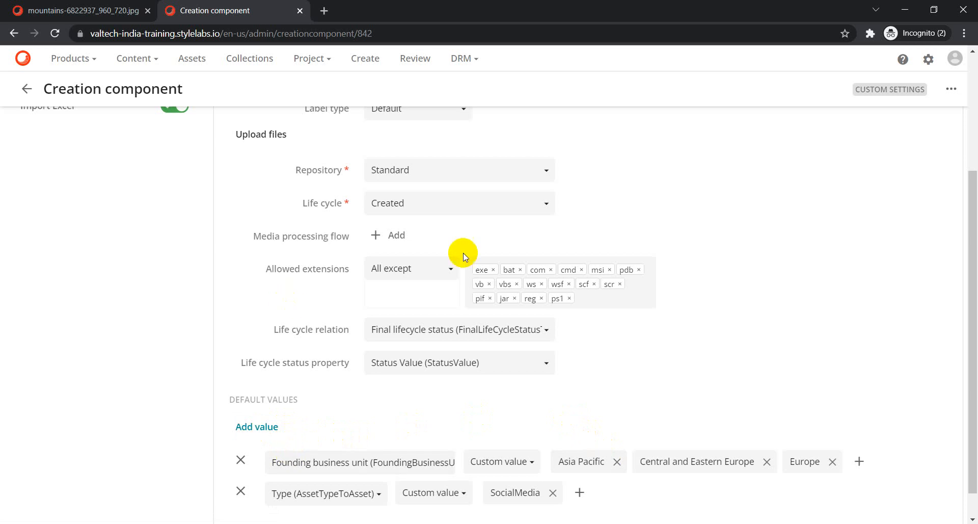
scroll(626, 318, up, 3)
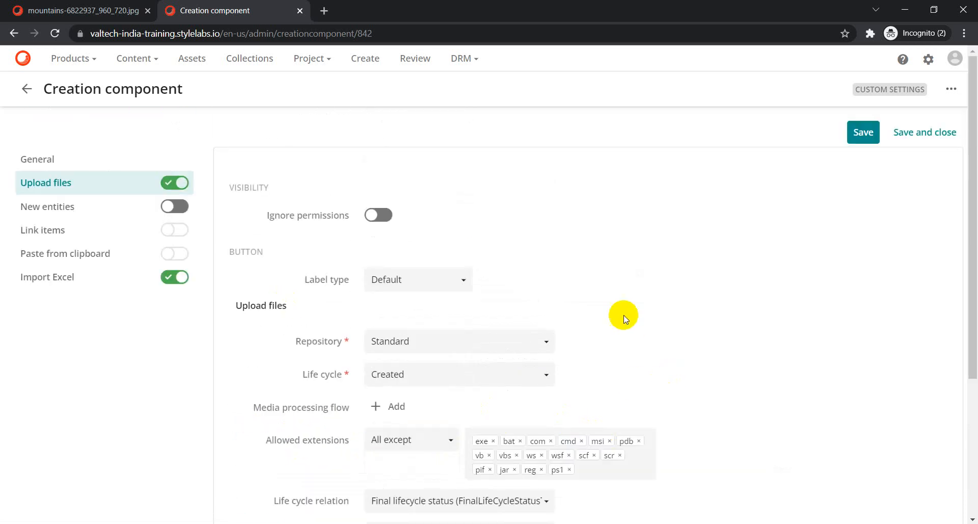
Save and close the Creation component, then reopen its Upload files settings to check both defaults.
click(914, 135)
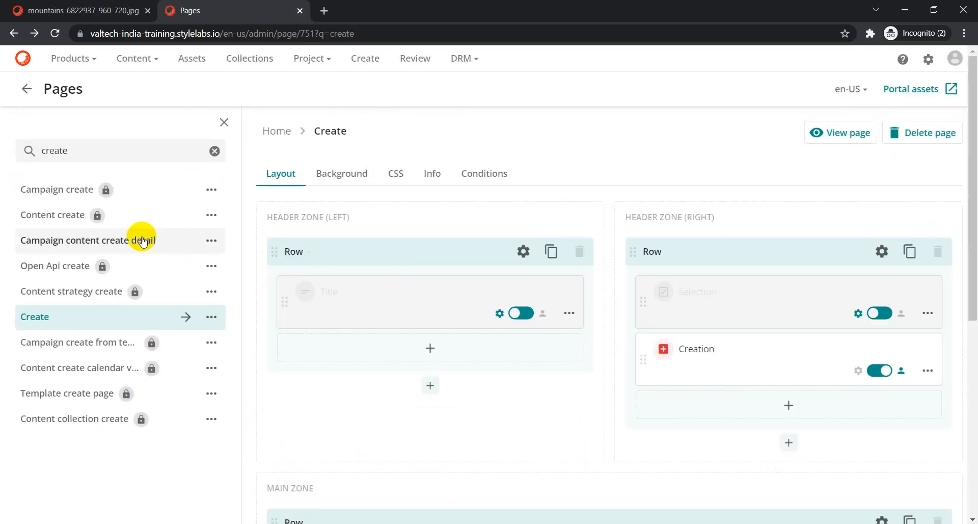
click(928, 371)
click(879, 403)
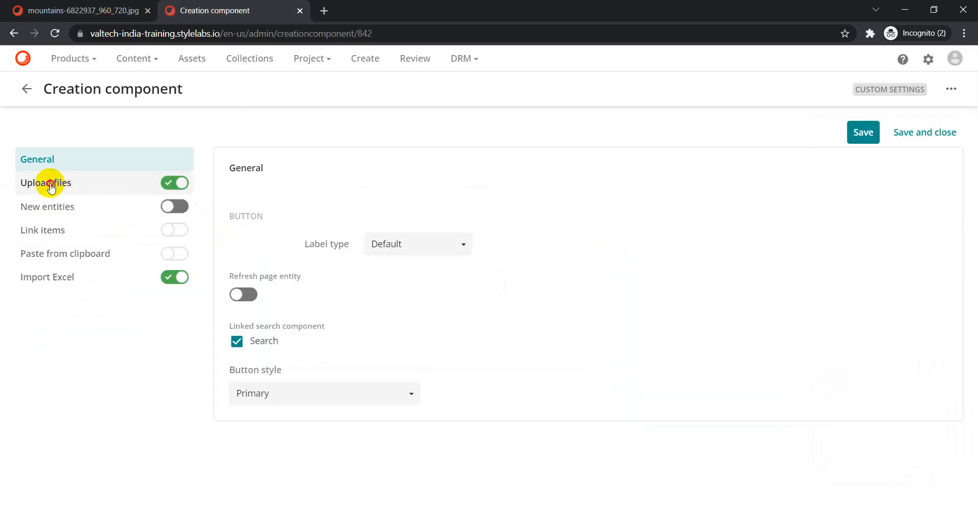
click(49, 184)
scroll(408, 306, down, 2)
scroll(436, 459, down, 2)
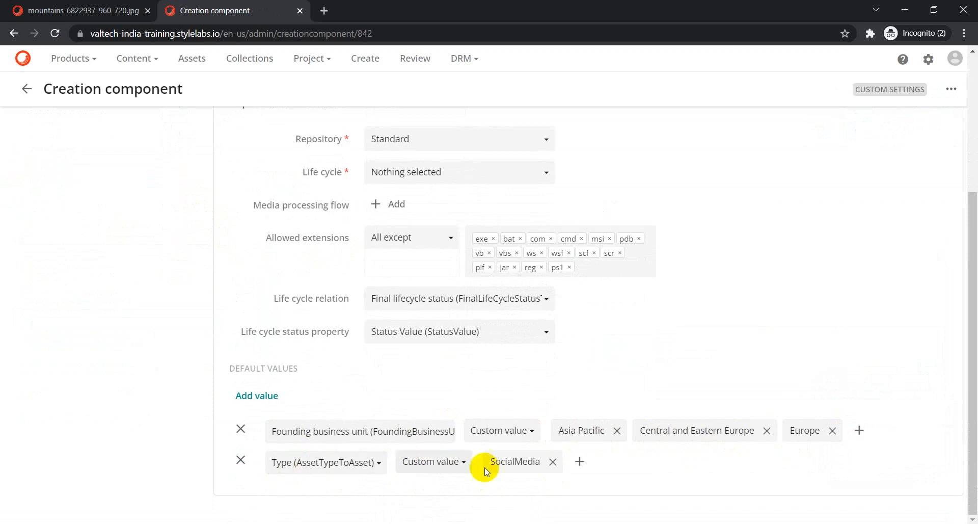
Leave the asset page without saving, open the Create page's Upload files dialog, then a new tab.
click(99, 10)
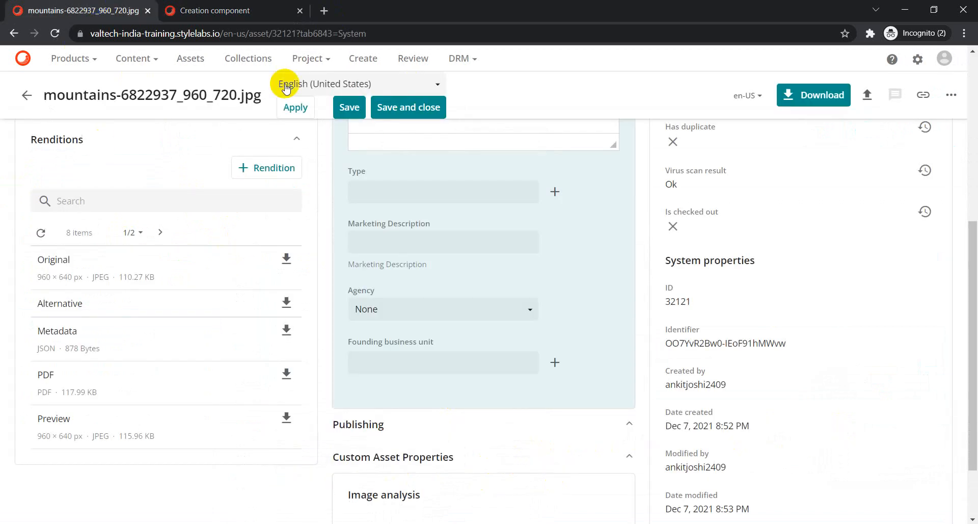
click(364, 61)
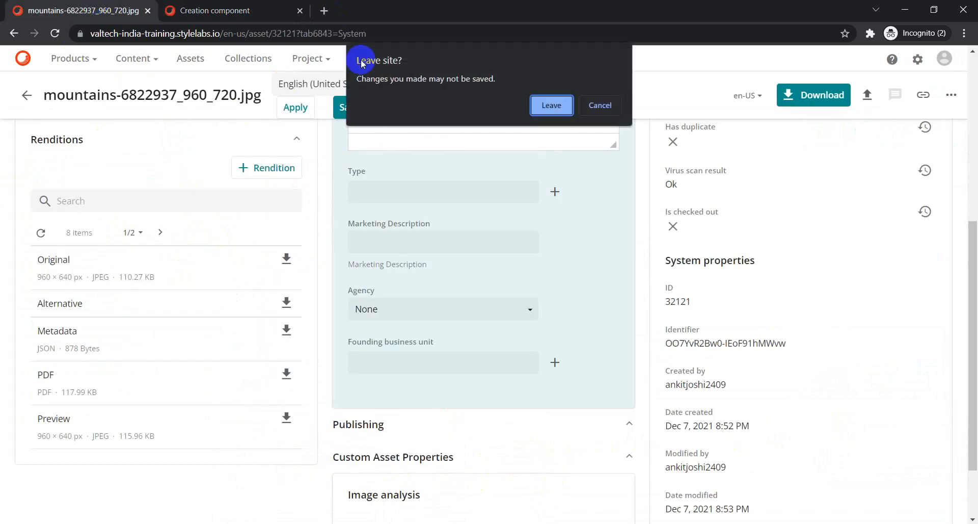
click(546, 107)
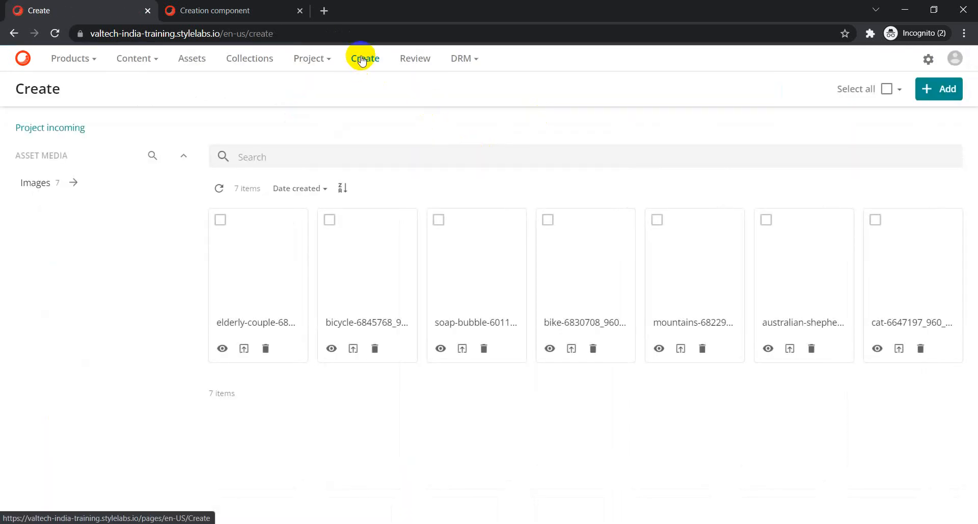
click(936, 89)
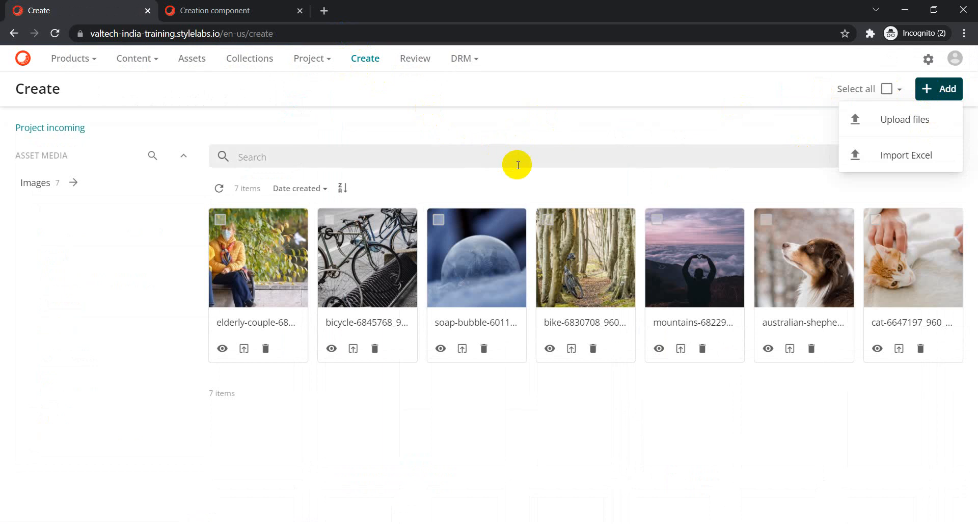
click(909, 127)
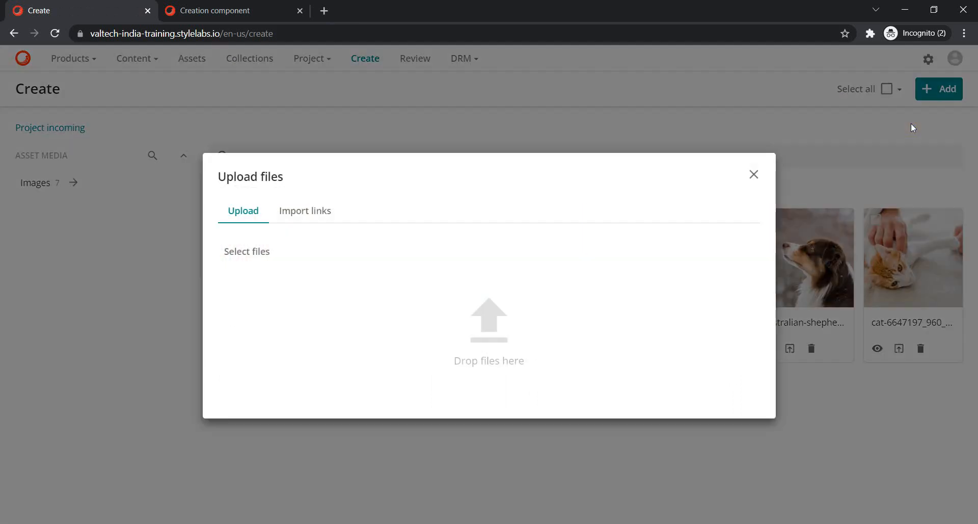
click(325, 11)
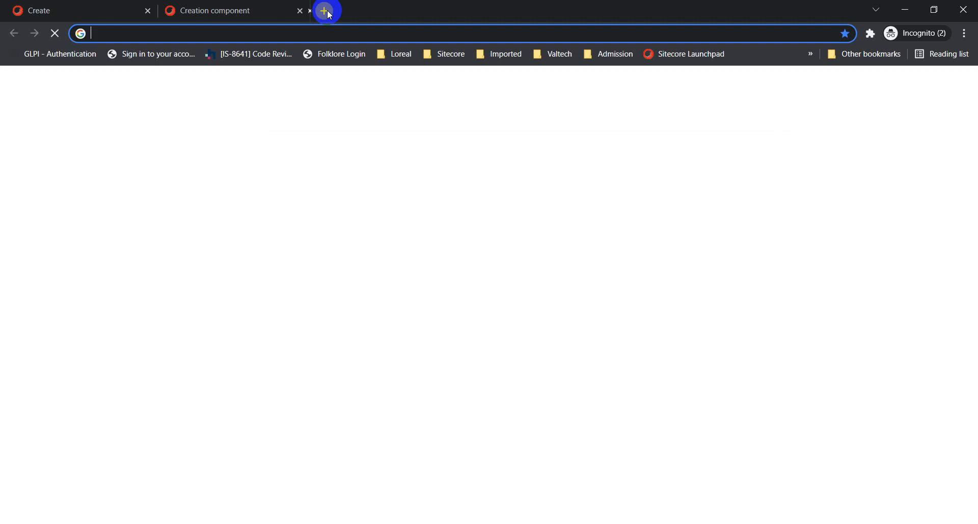
Go to Pixabay and open the stormy clouds photo's page.
text(pixabay)
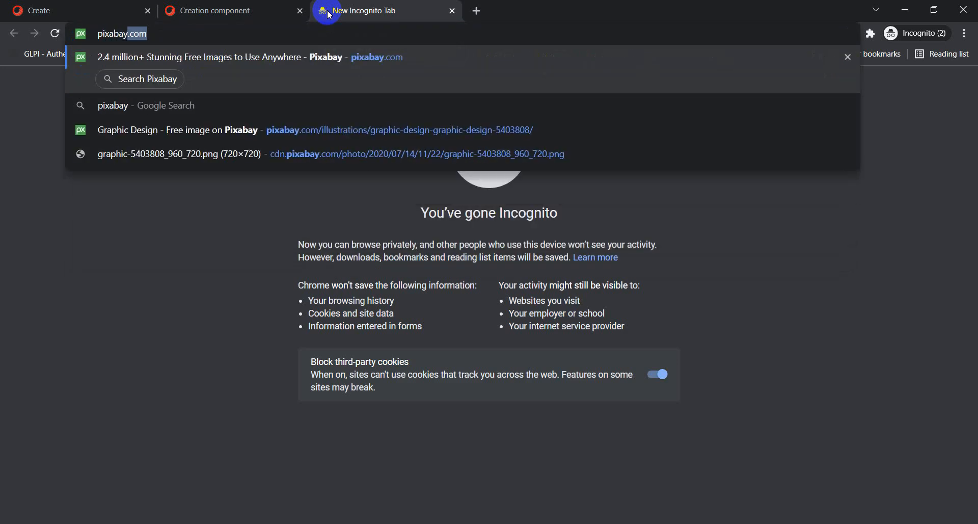
key(Return)
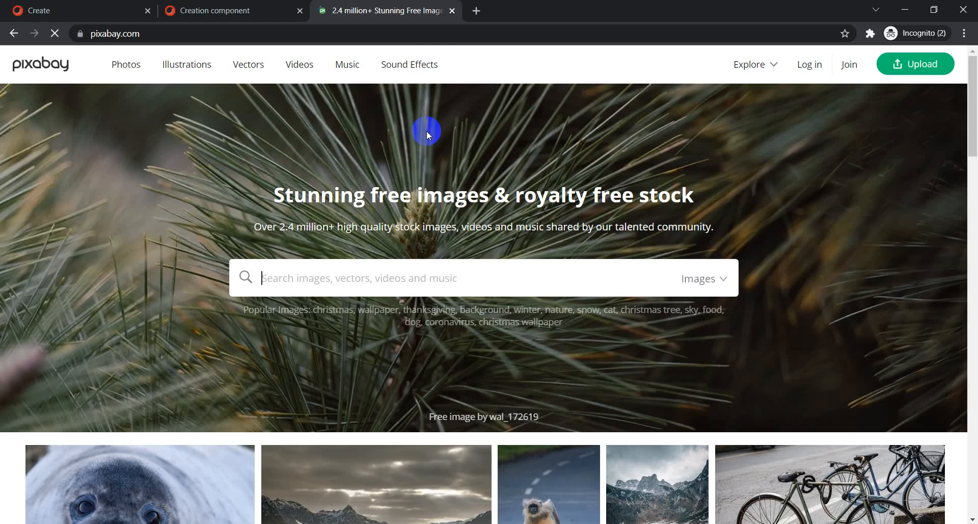
scroll(430, 125, down, 10)
scroll(525, 206, down, 9)
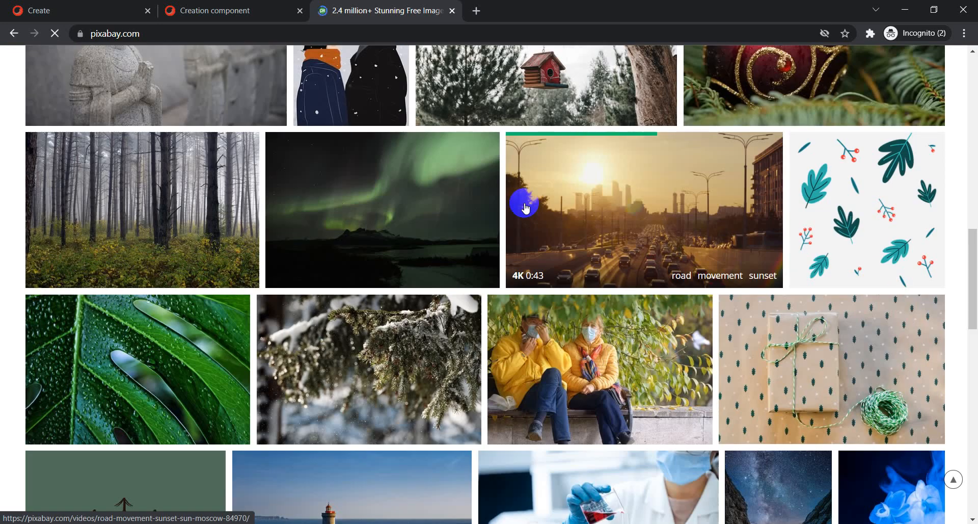
scroll(525, 206, down, 11)
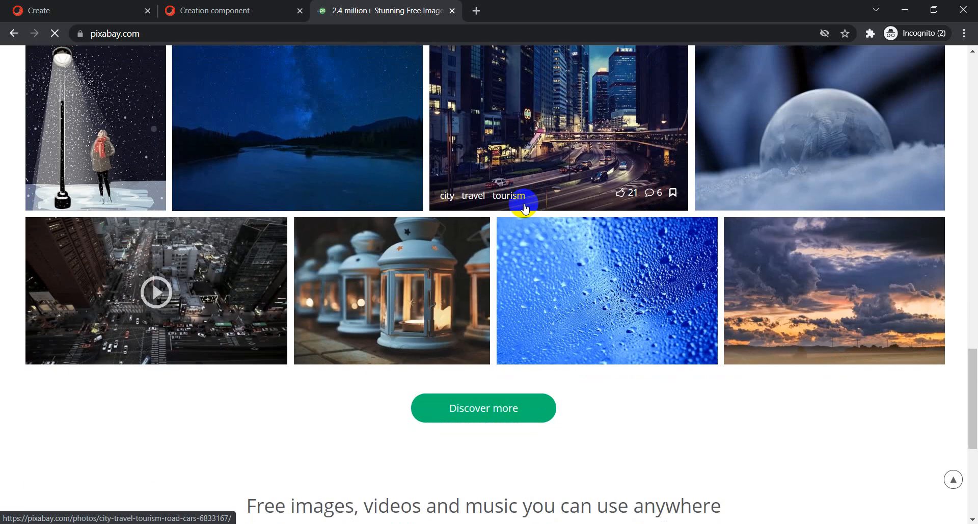
scroll(524, 207, up, 5)
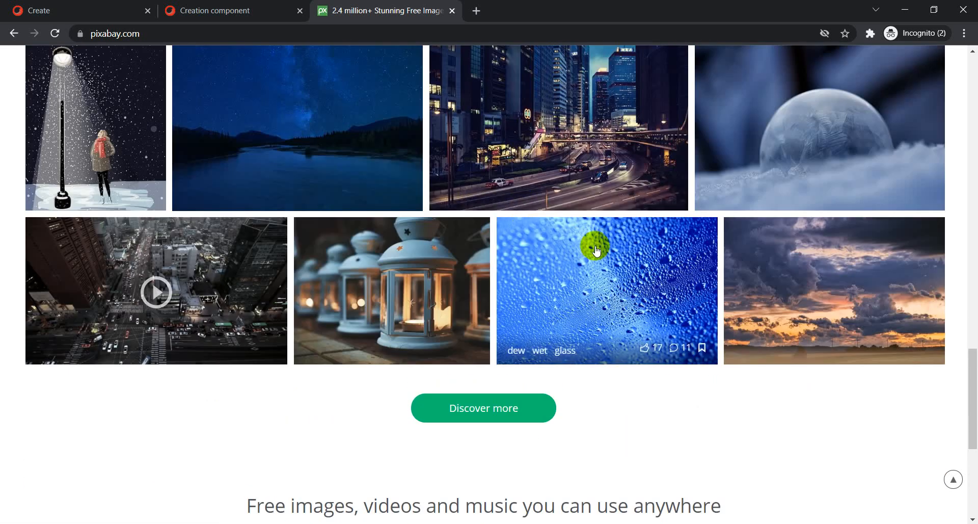
click(836, 269)
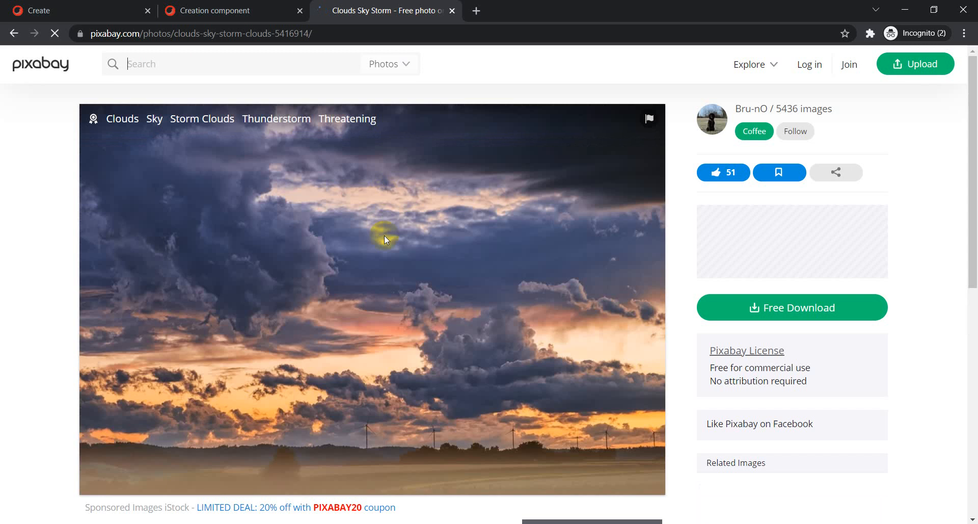
Open the clouds image alone in a new tab, copy its address, and return to the Creation component.
right_click(379, 272)
click(447, 282)
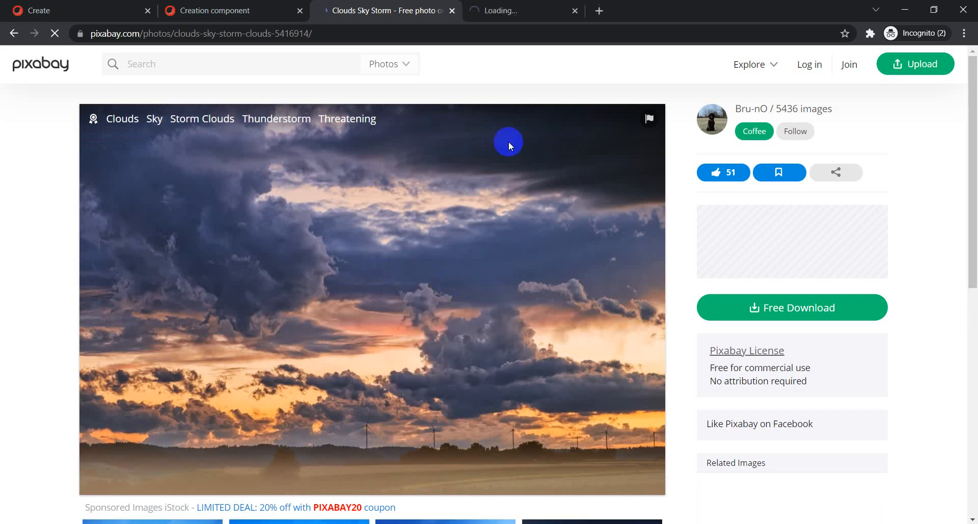
click(544, 6)
click(322, 34)
key(ctrl+c)
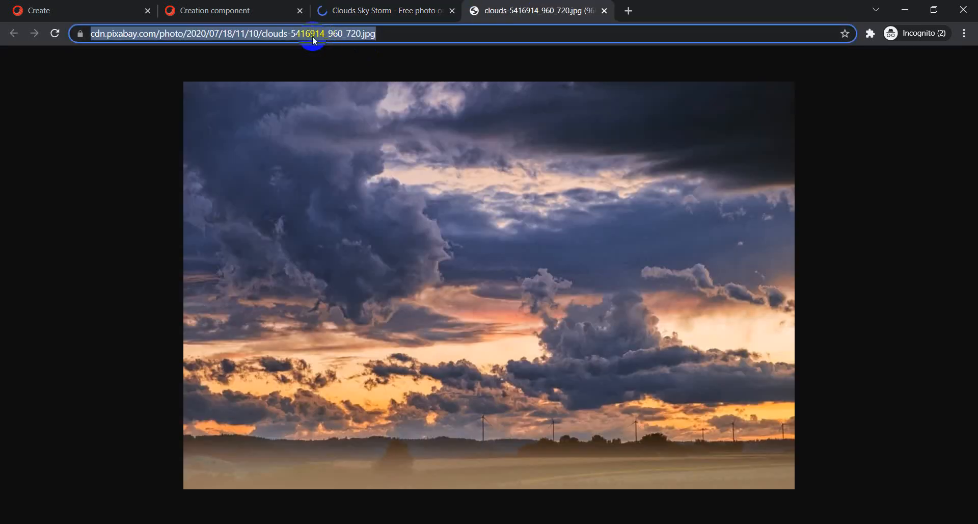
click(222, 15)
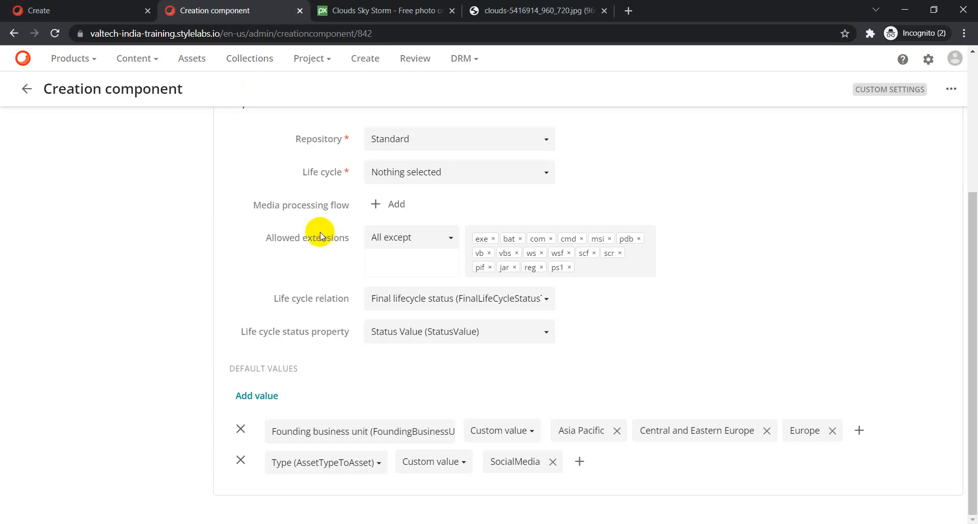
Import the Pixabay clouds image by pasting its URL into Import links in Upload files.
click(65, 13)
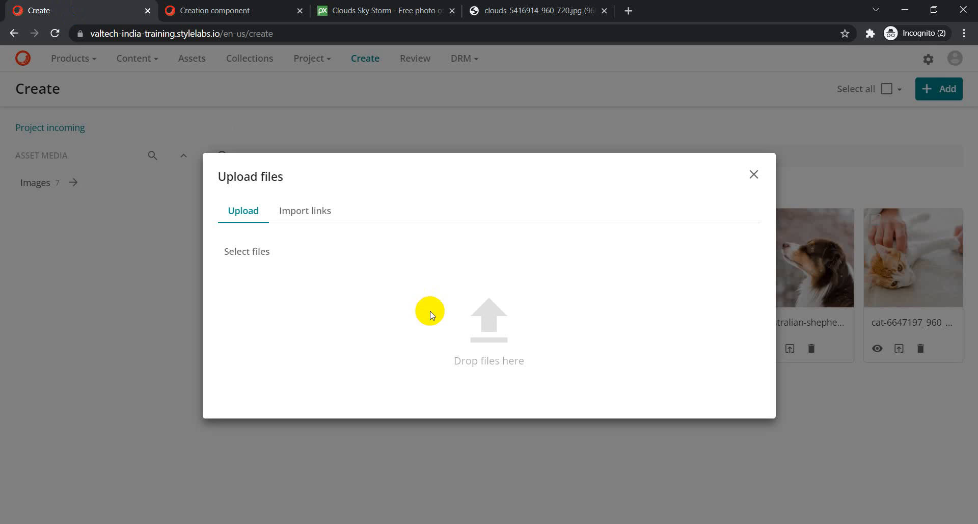
click(311, 213)
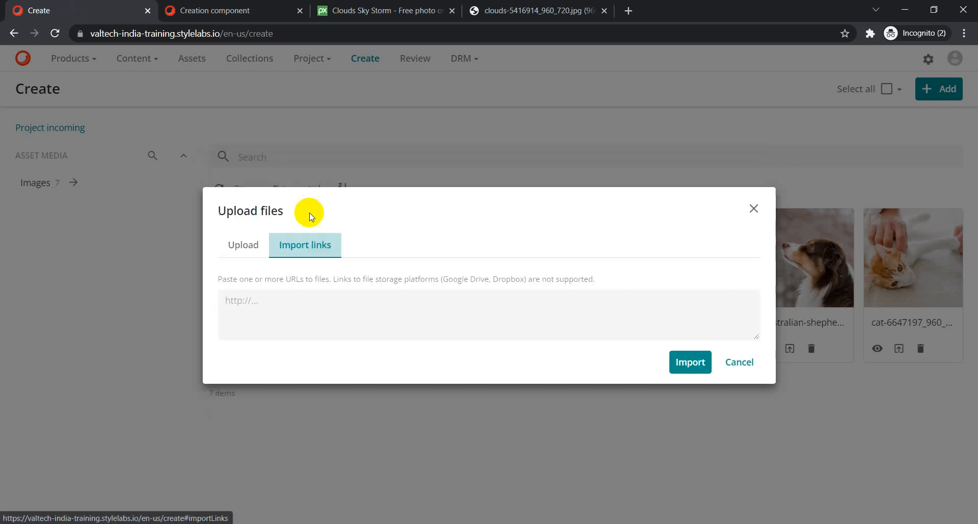
click(312, 297)
key(ctrl+v)
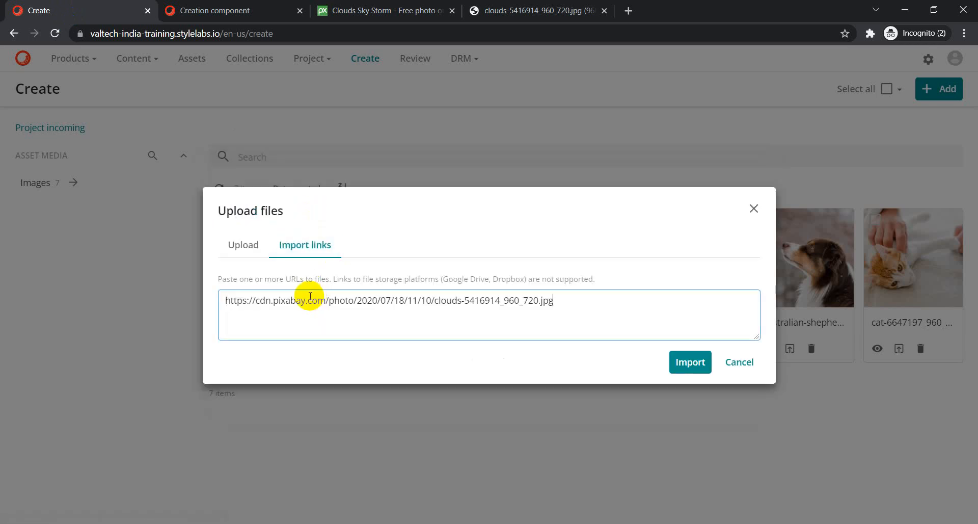
click(686, 366)
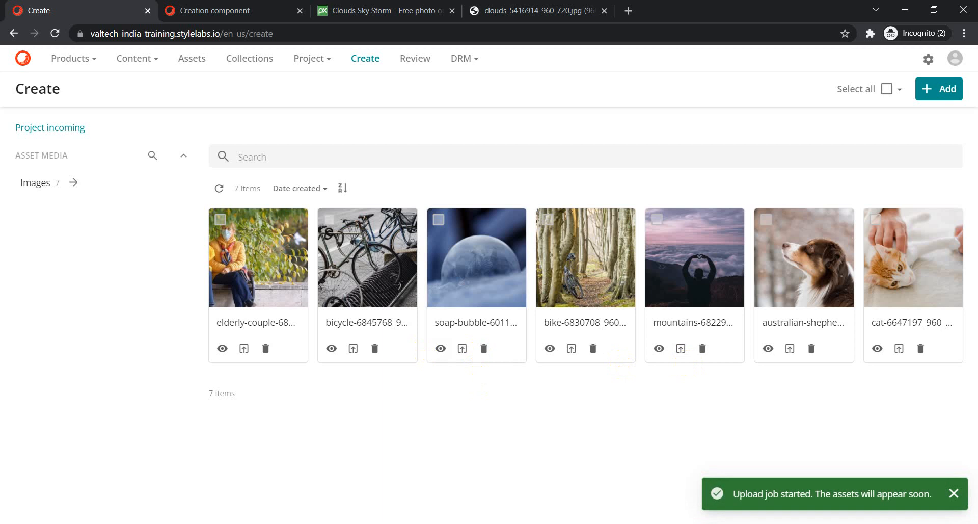
Refresh the Create page until the clouds image appears as the eighth asset.
click(221, 189)
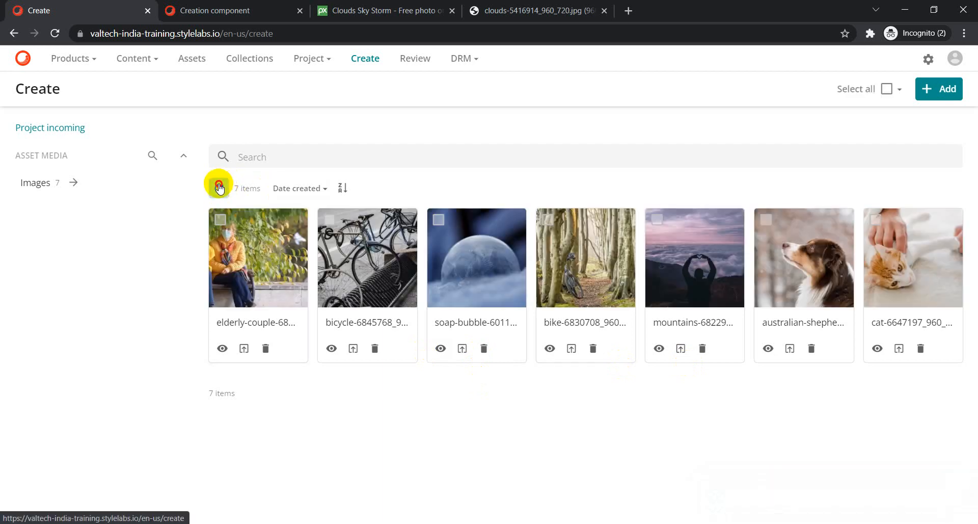
click(220, 189)
click(219, 189)
click(220, 189)
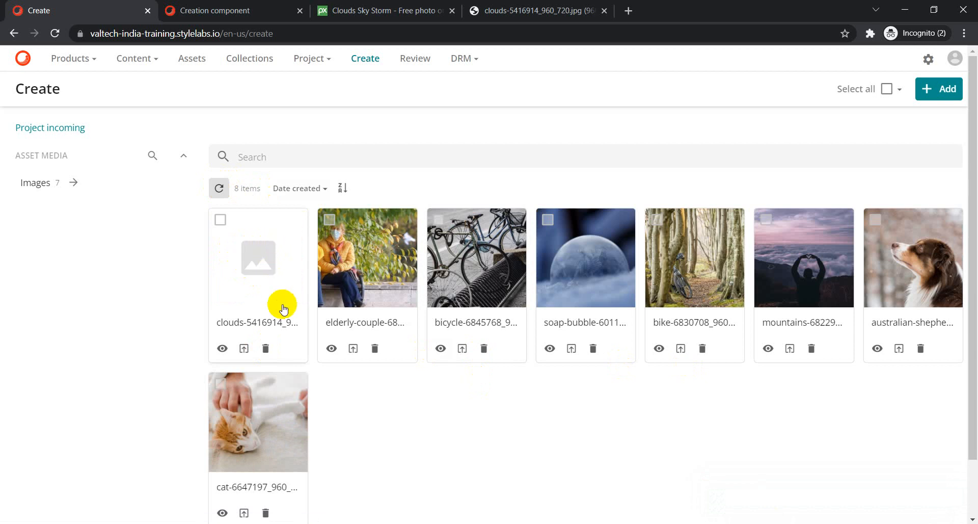
Open clouds-5416914_960_720.jpg and confirm Type SocialMedia and three founding business units match the Creation component defaults.
key(F5)
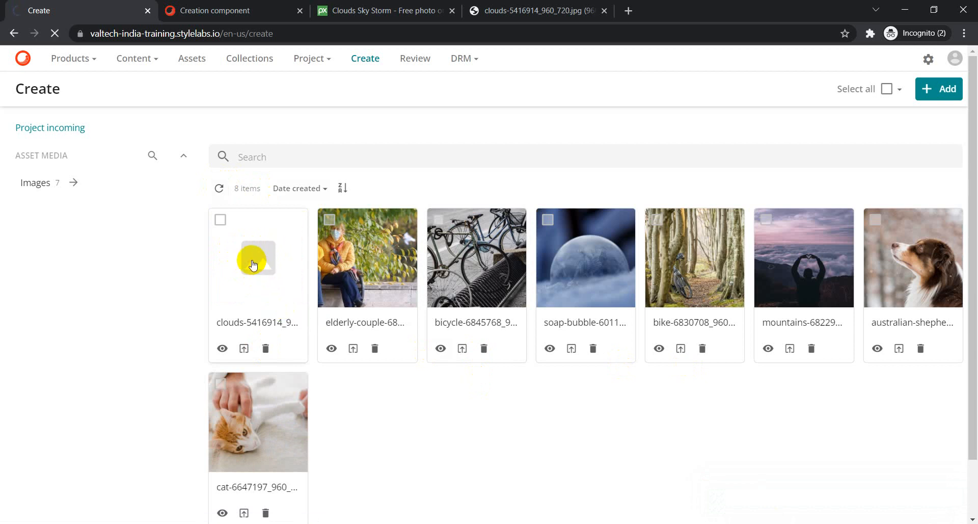
click(259, 245)
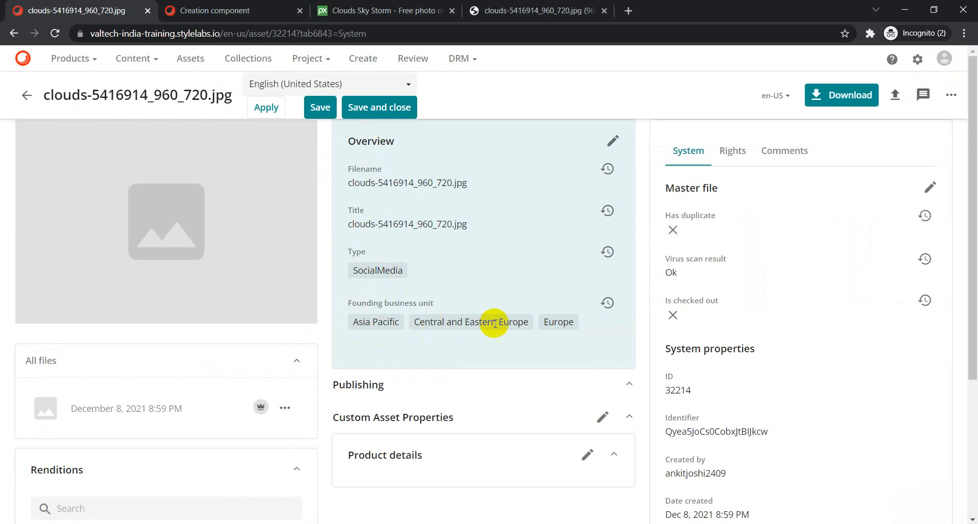
click(204, 9)
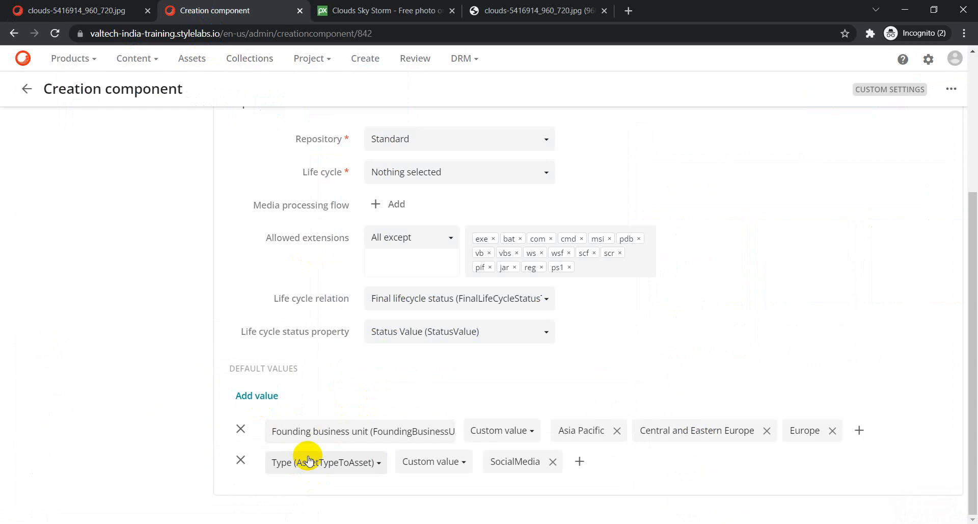
click(91, 9)
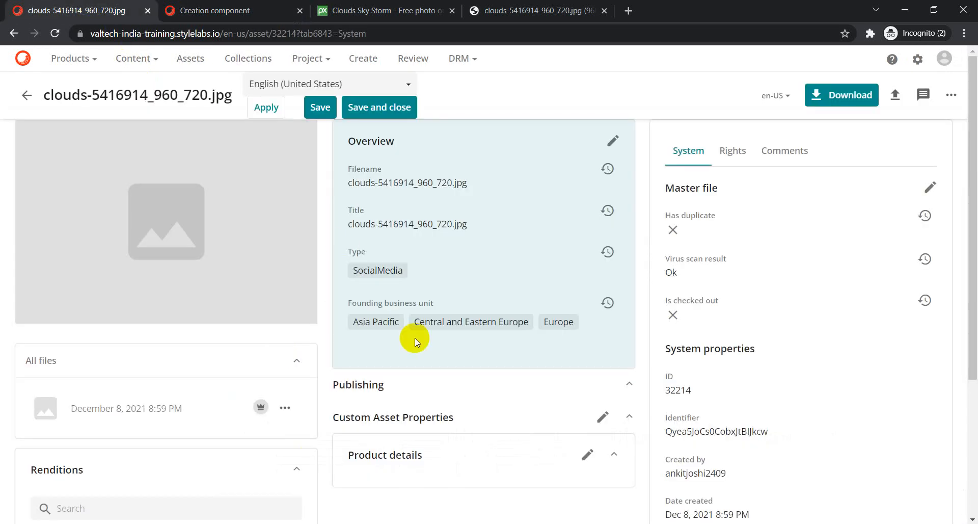